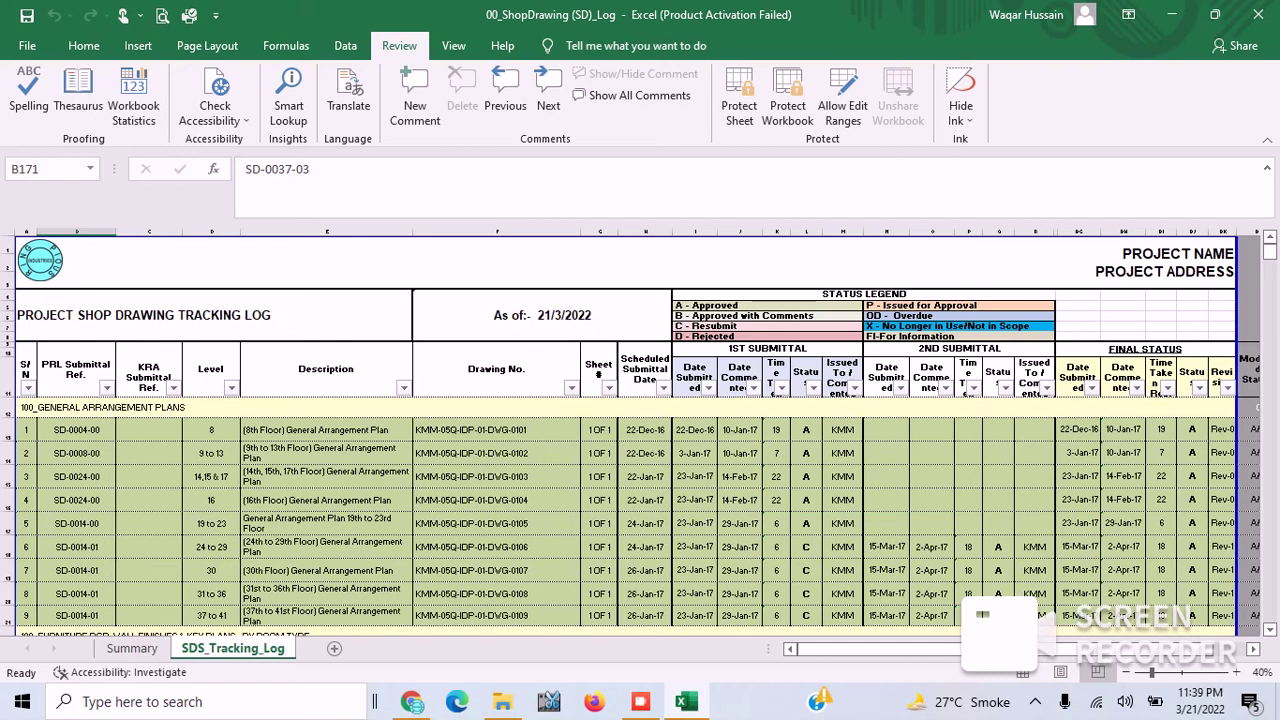
Look over the TRACKING LOGS folder and examine the shop drawing log's as-of date and its reference, Level and Description headings
click(503, 701)
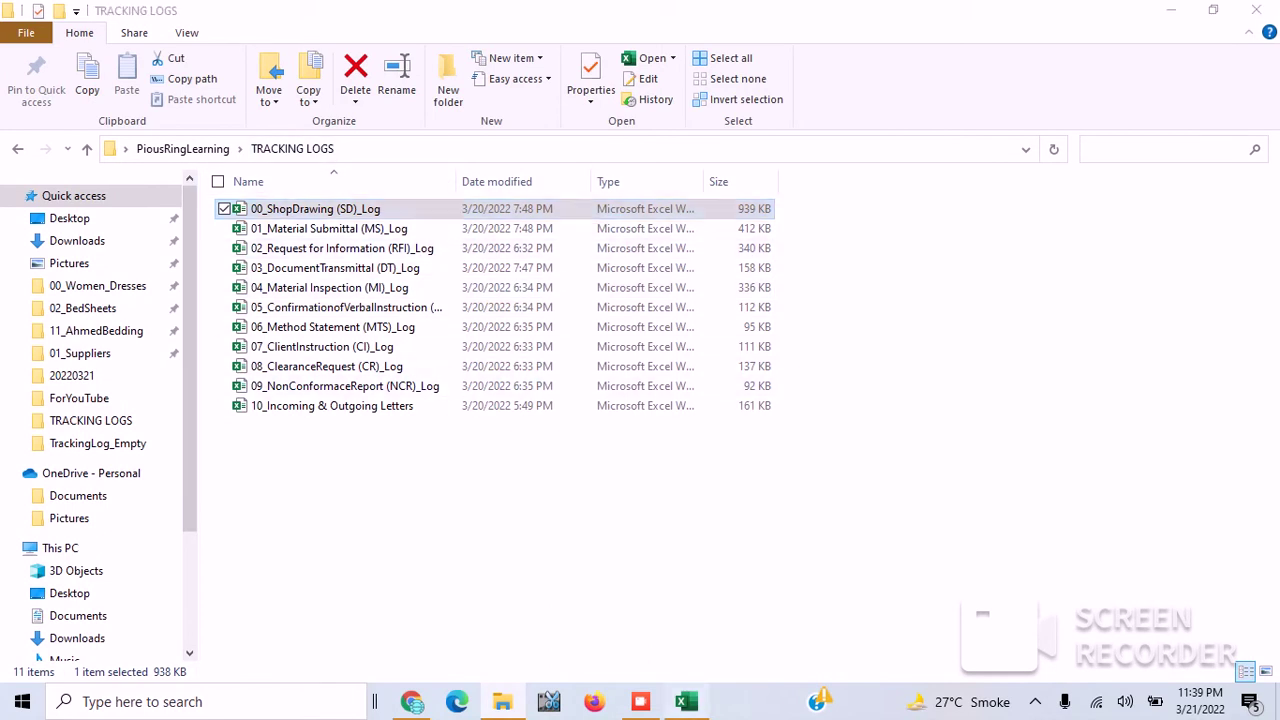
click(686, 701)
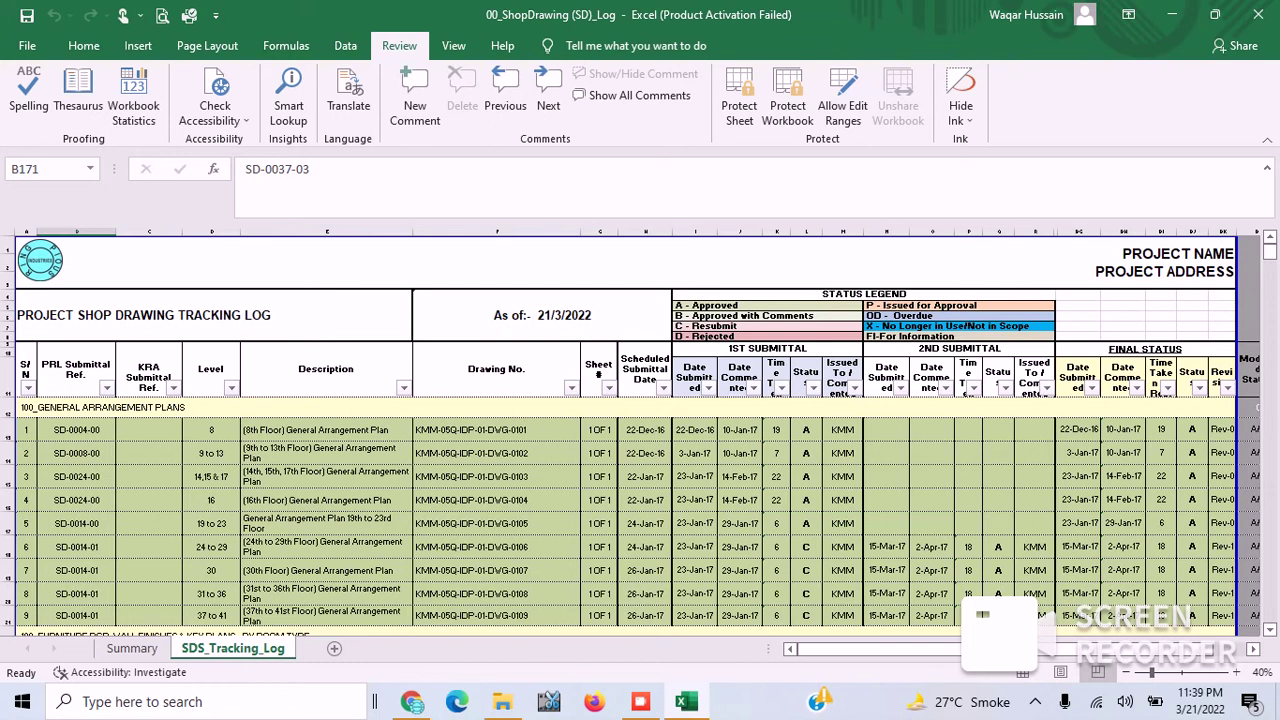
click(542, 315)
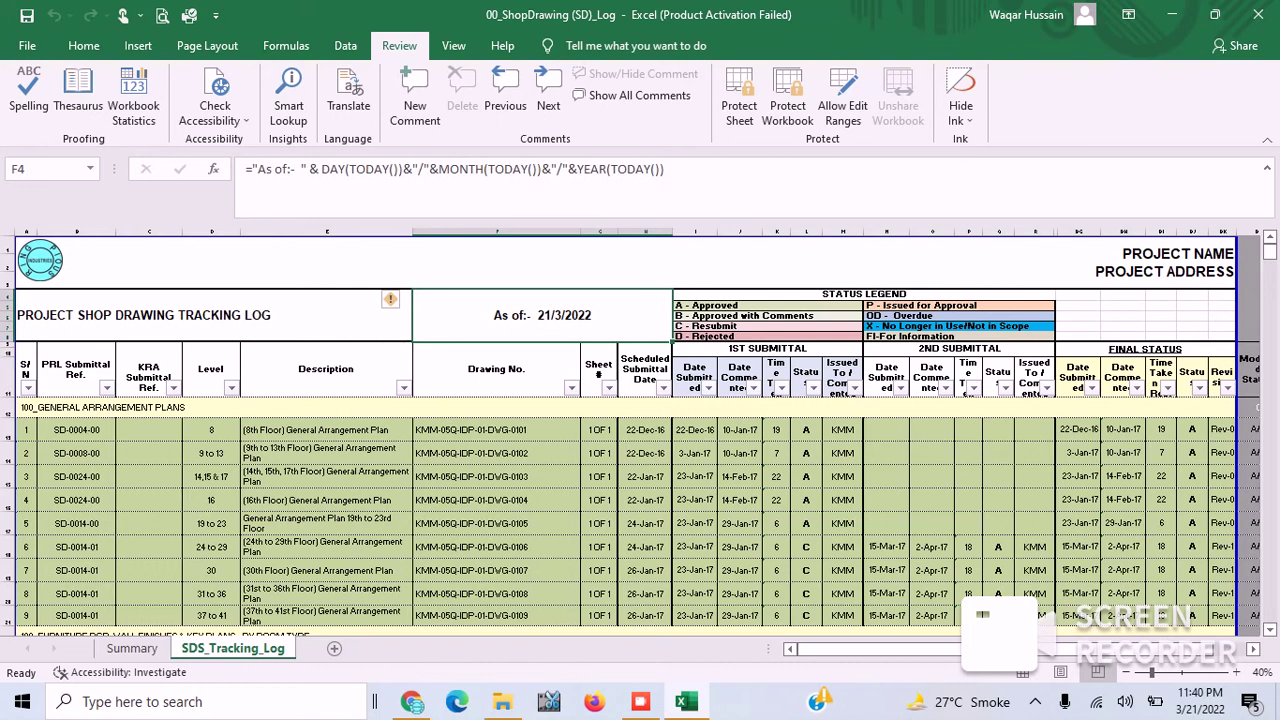
click(76, 369)
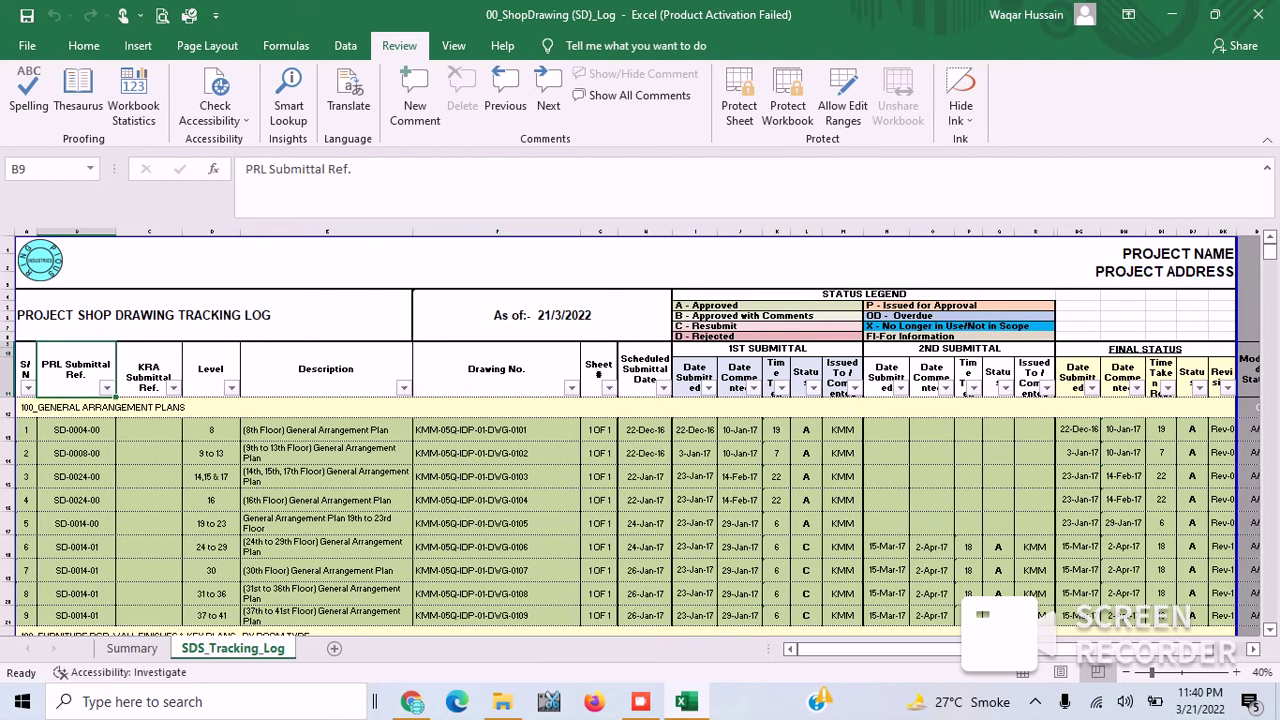
click(148, 376)
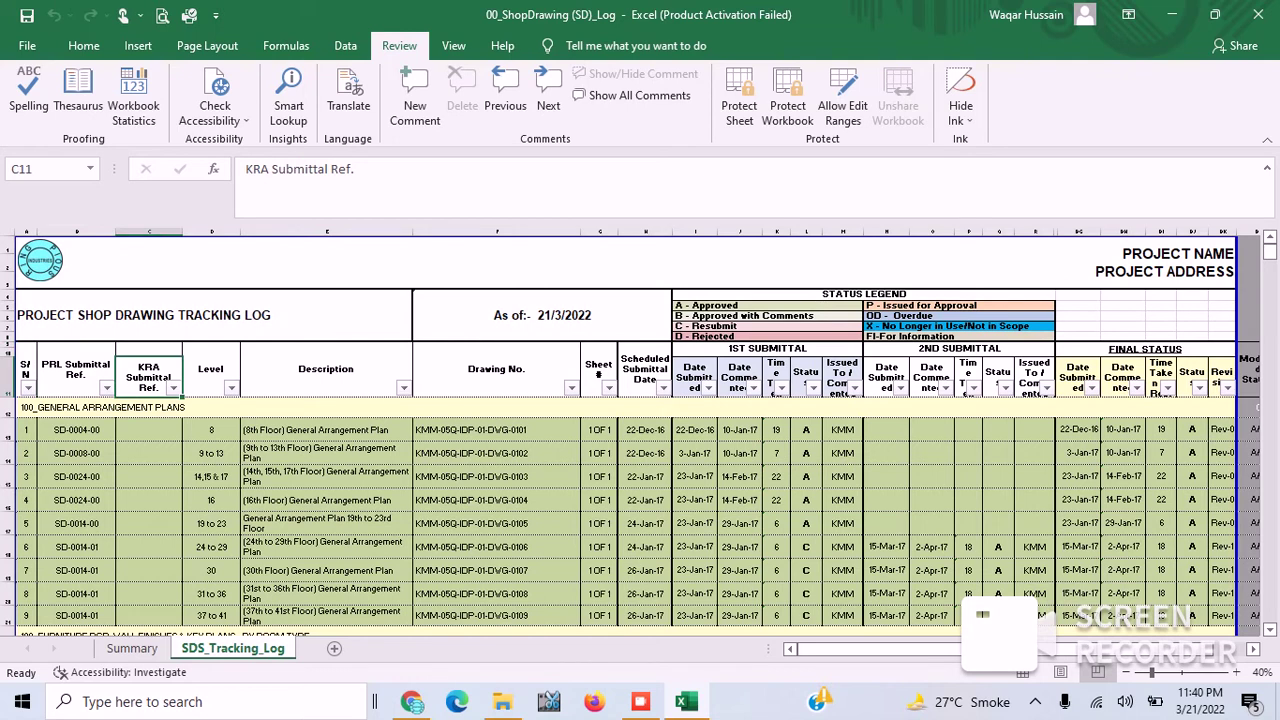
click(211, 369)
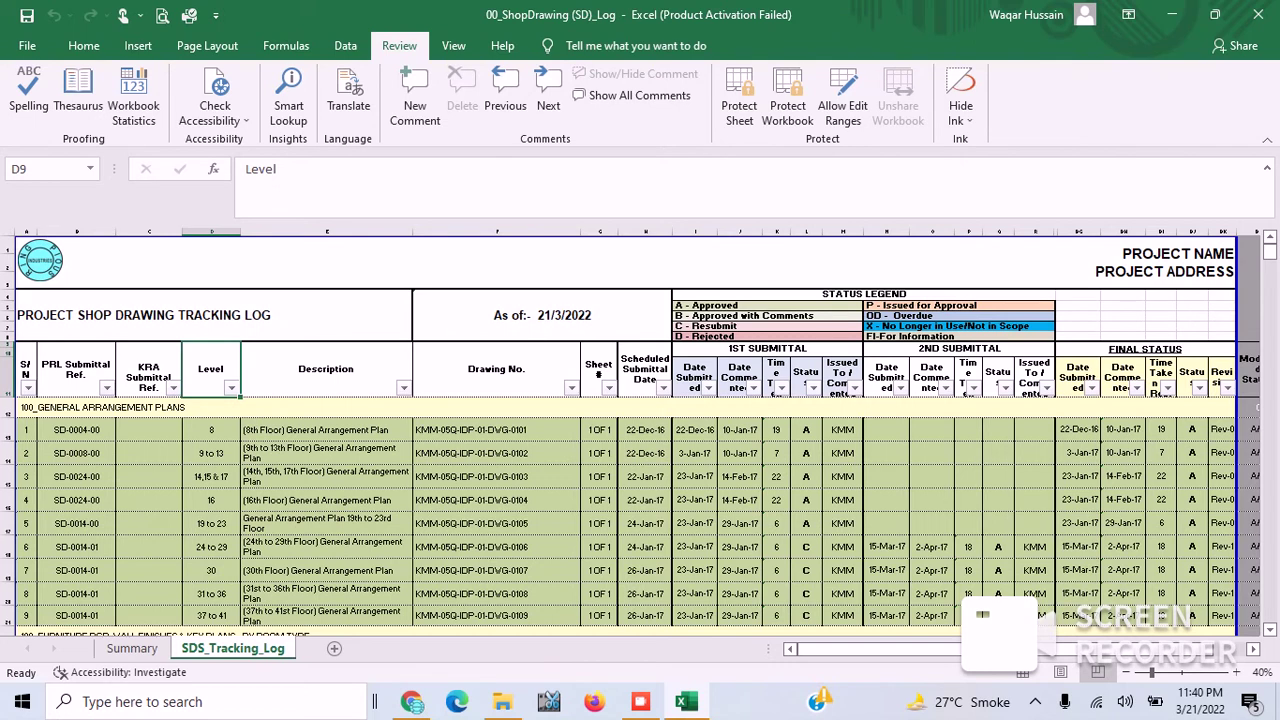
click(326, 369)
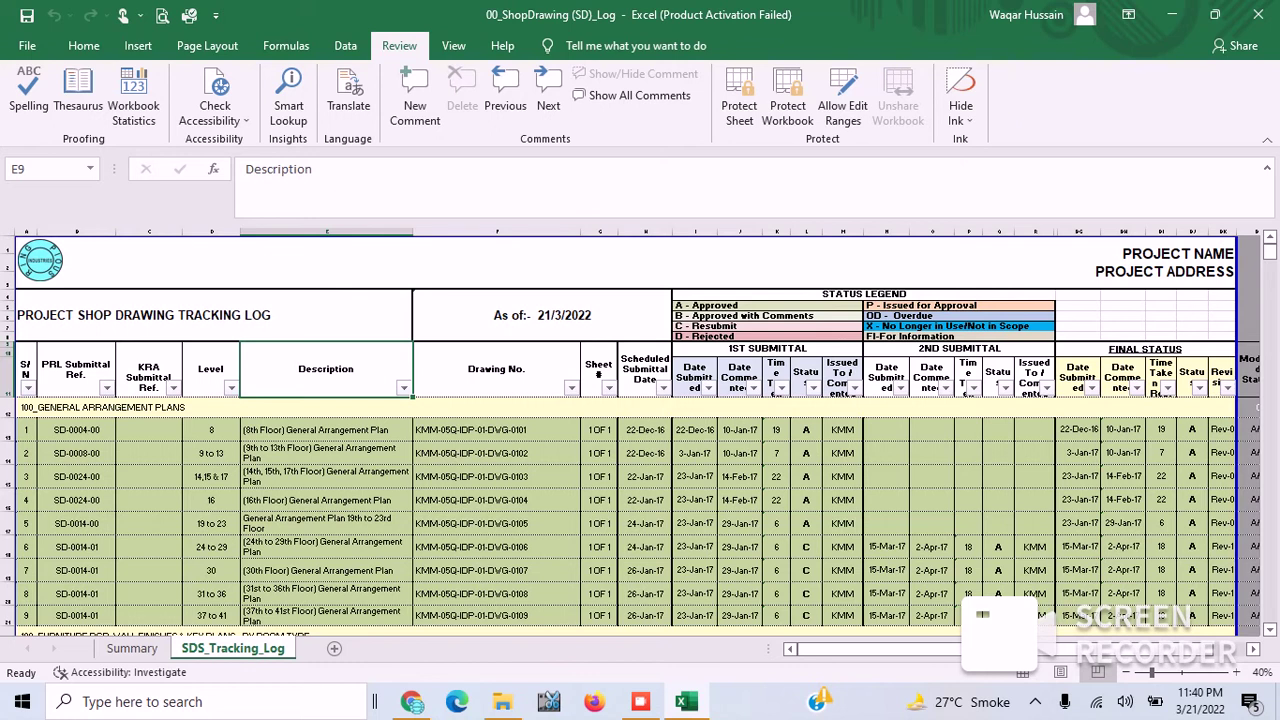
Inspect the first drawing's scheduled date and its 1st submittal dates, time-taken formula, status and Issued To entries
click(645, 429)
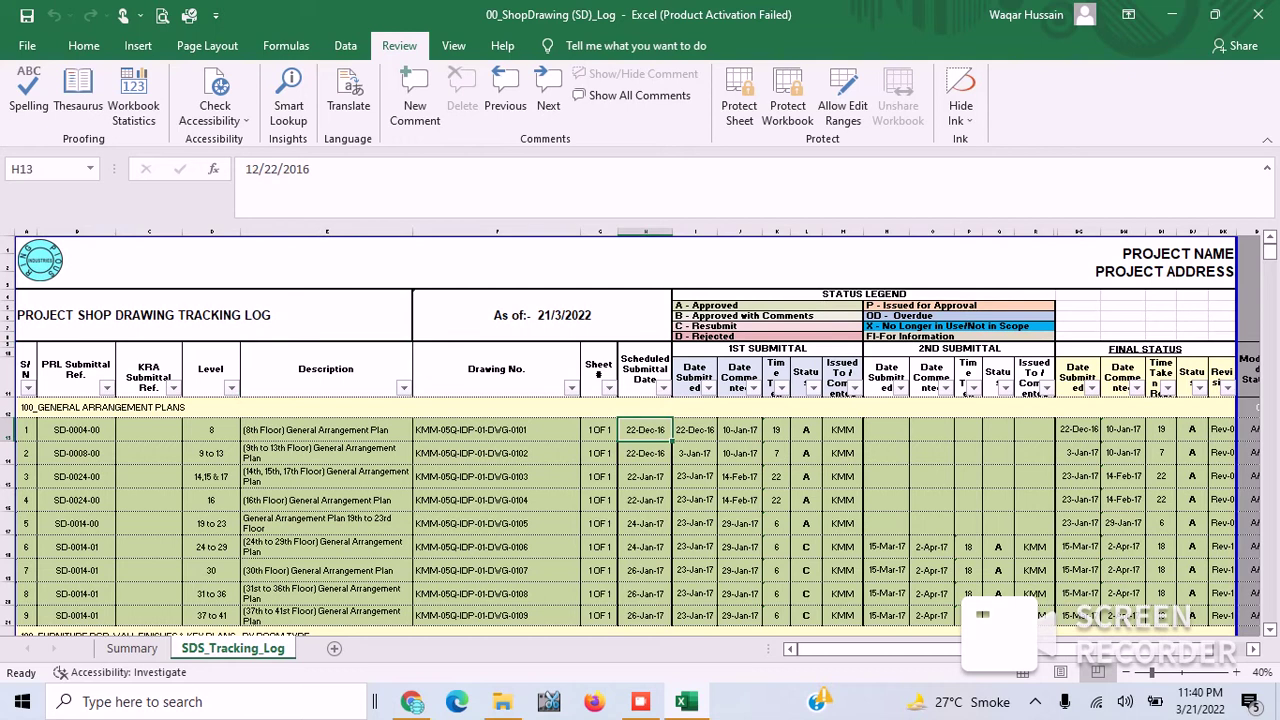
click(694, 376)
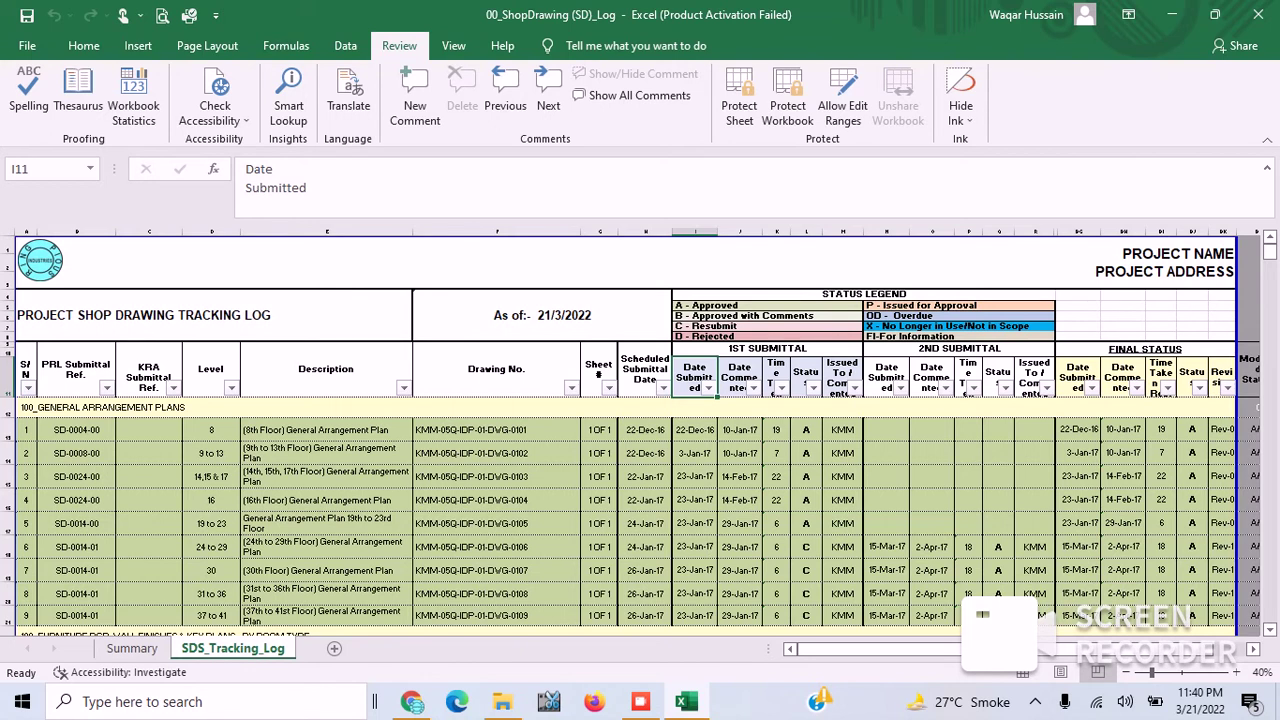
click(739, 429)
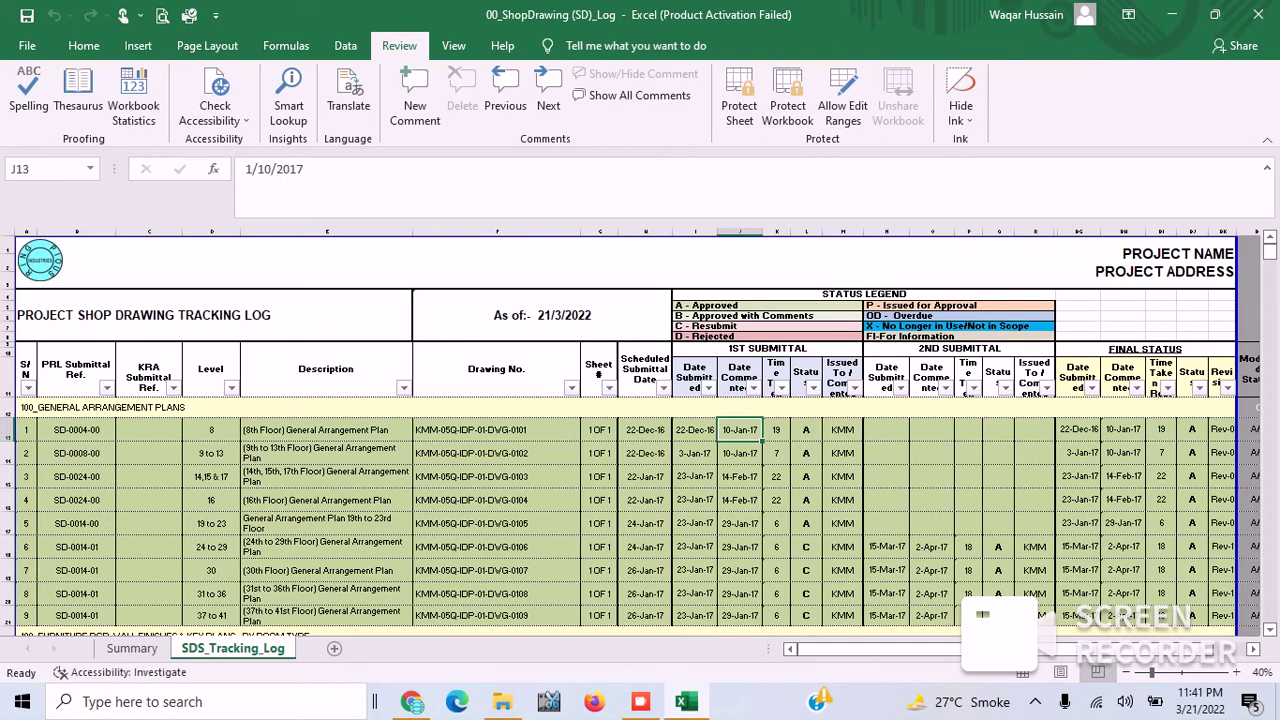
click(776, 429)
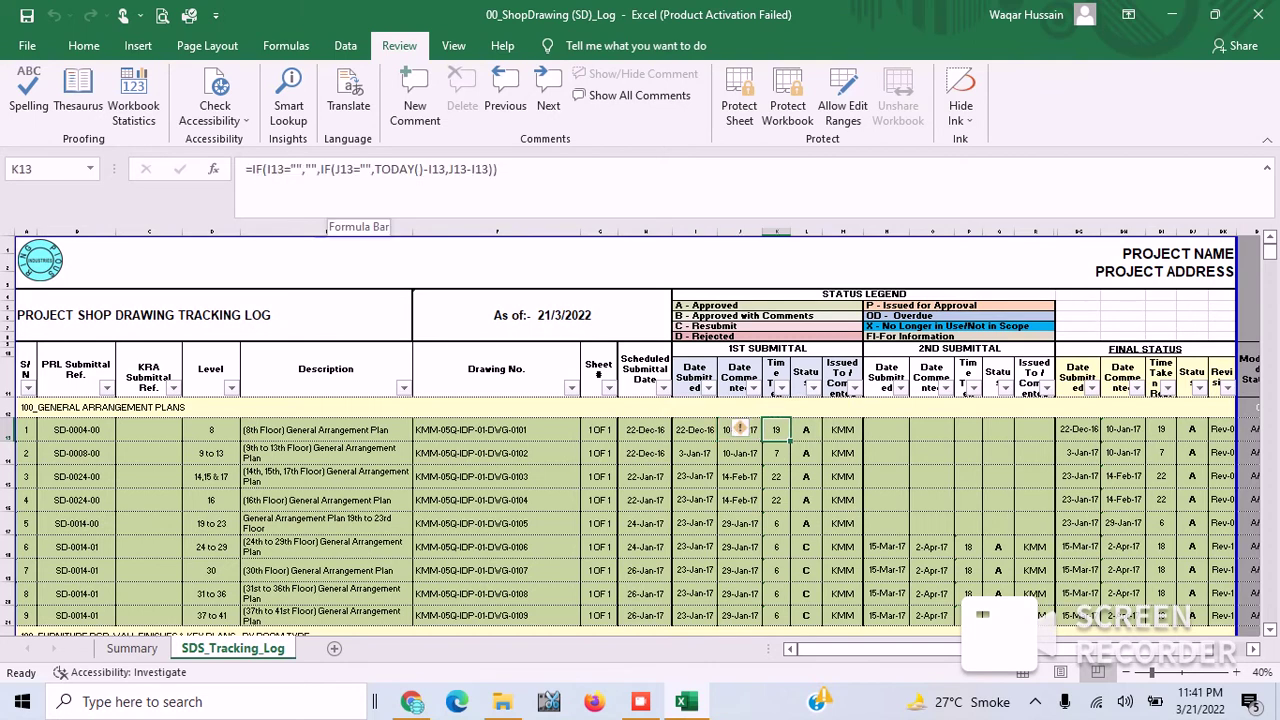
key(Right)
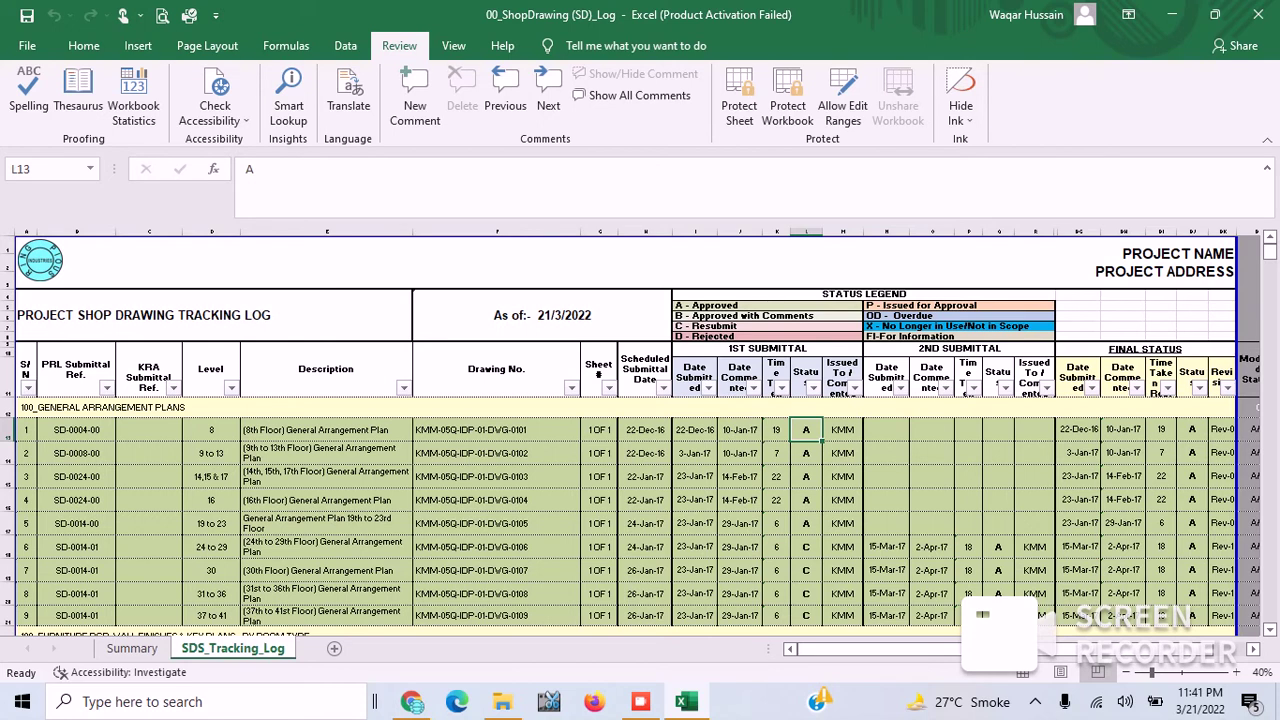
key(Right)
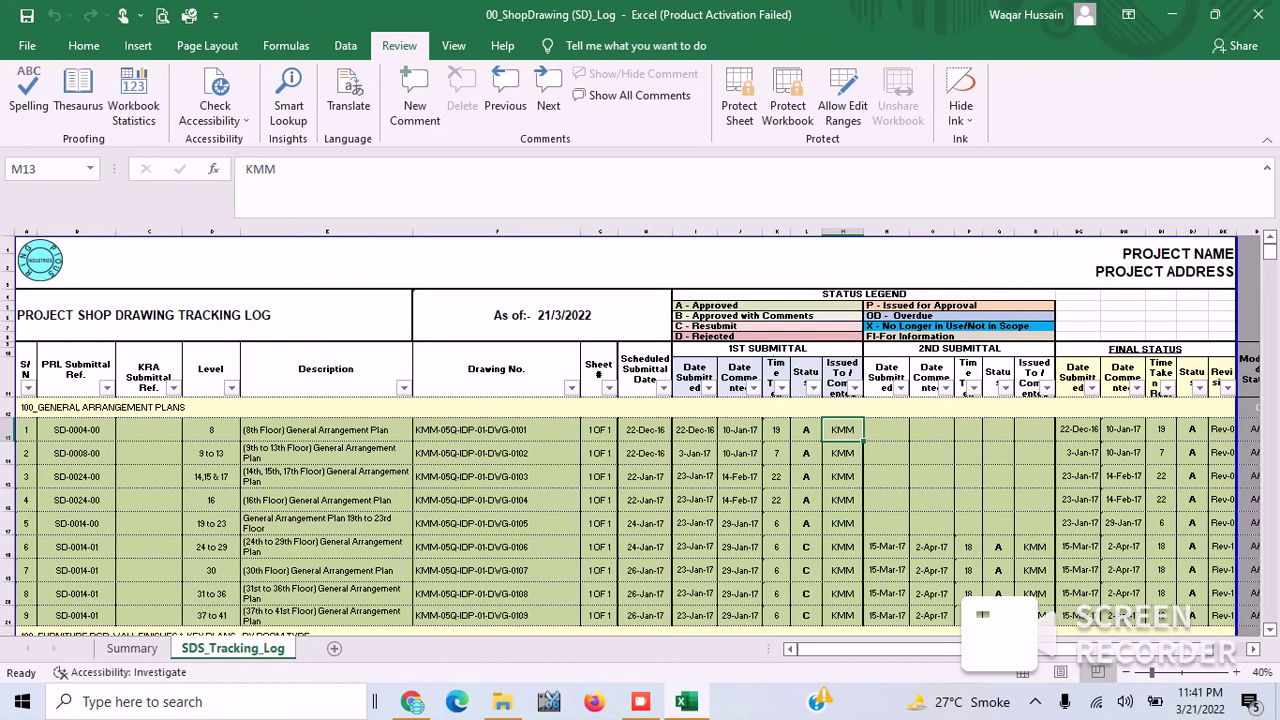
Inspect the final status formulas for date submitted, date commented, time taken and status in the first drawing's row
key(ctrl+Right)
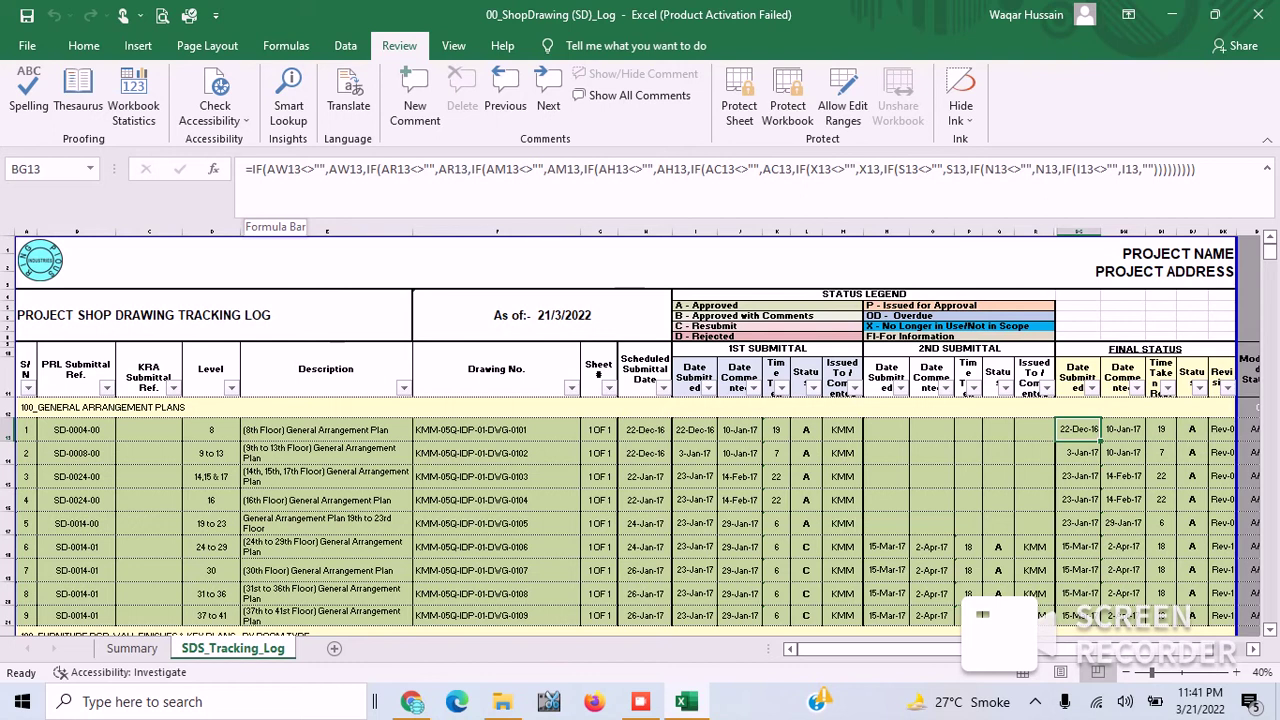
click(1122, 429)
click(1160, 429)
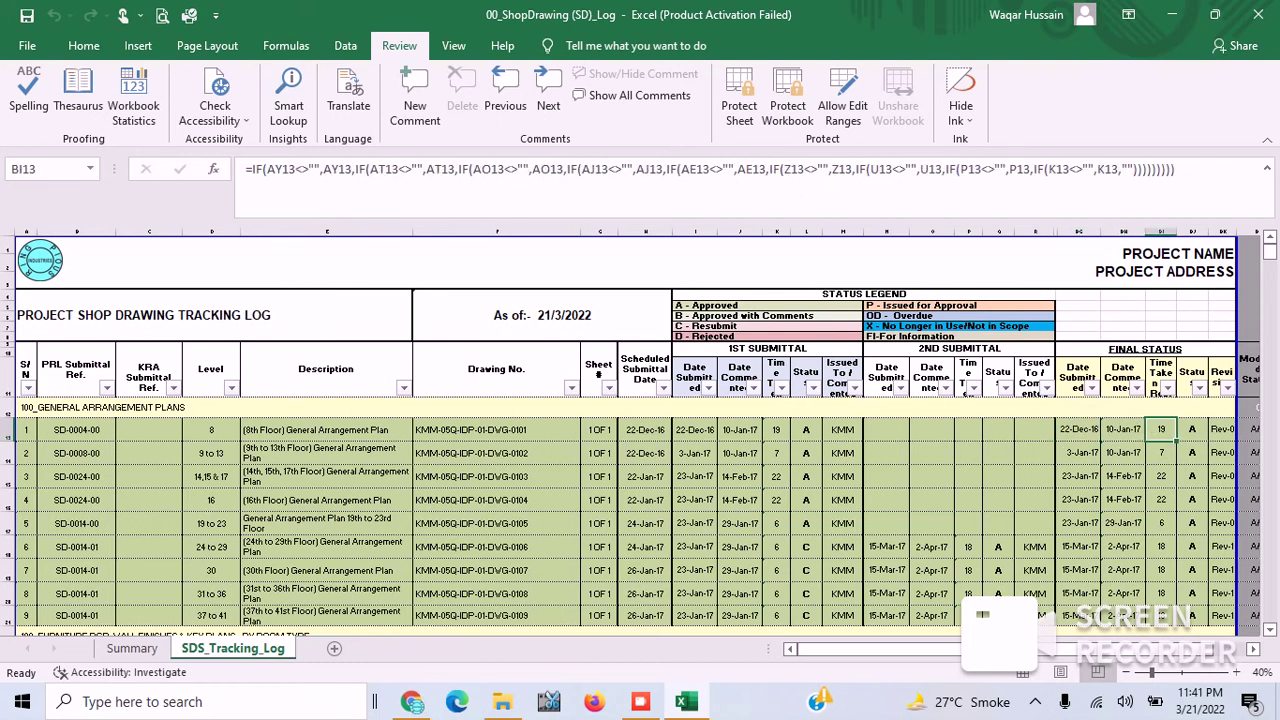
click(1191, 429)
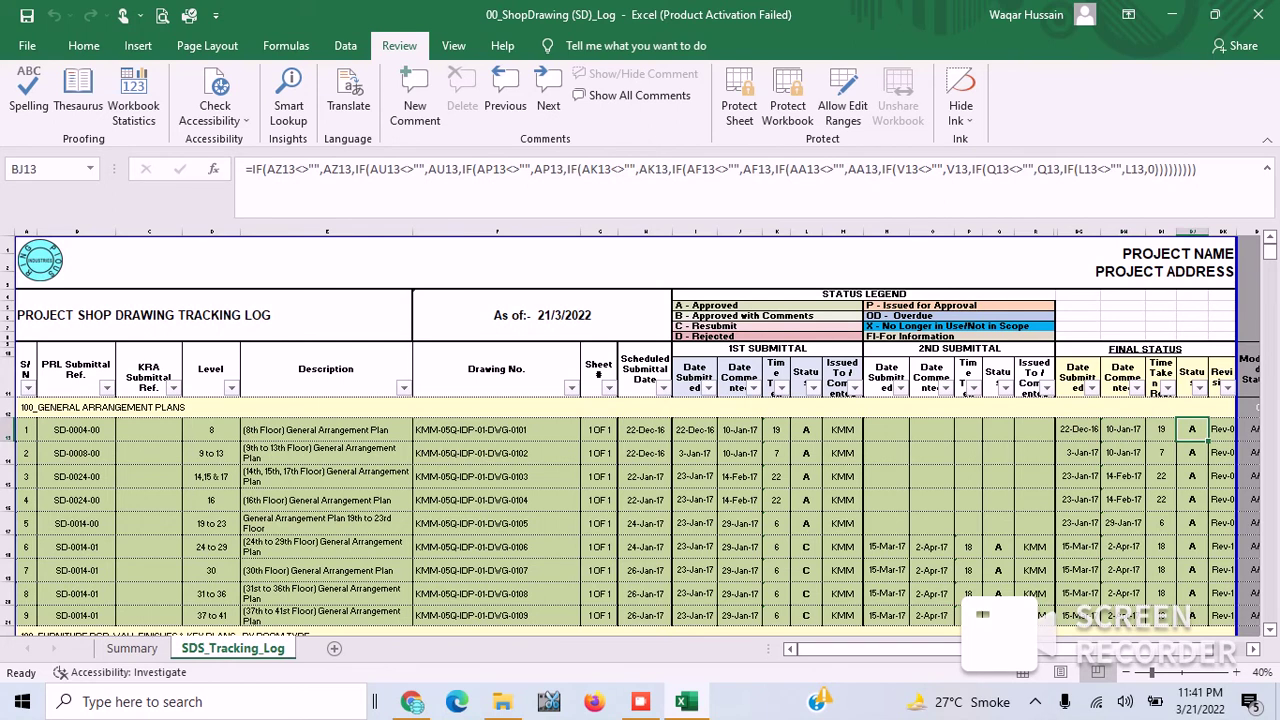
Compare the 2nd submittal cells with the 1st submittal cells across the first drawing's row
click(886, 429)
click(1034, 429)
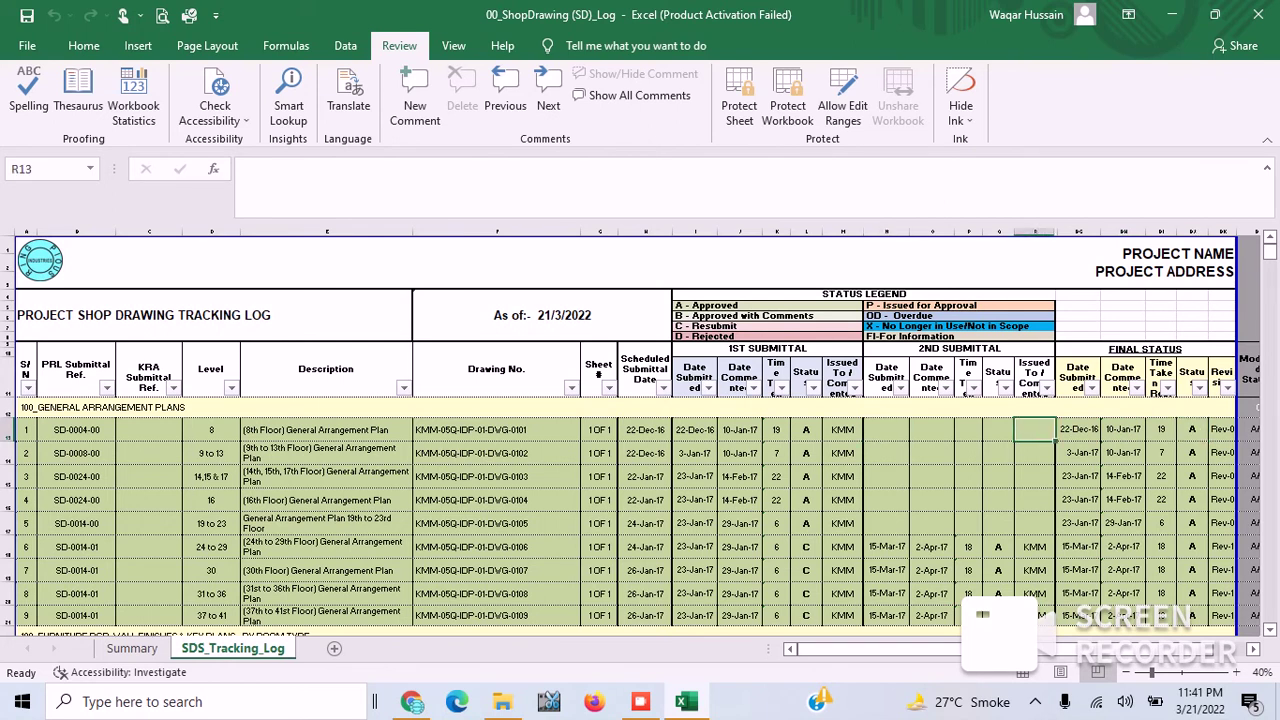
click(694, 429)
click(776, 429)
click(842, 429)
key(Right)
key(Right)
key(Right)
key(Right)
key(Right)
Try the status codes B and X in the first drawing's 1st submittal status cell
click(805, 429)
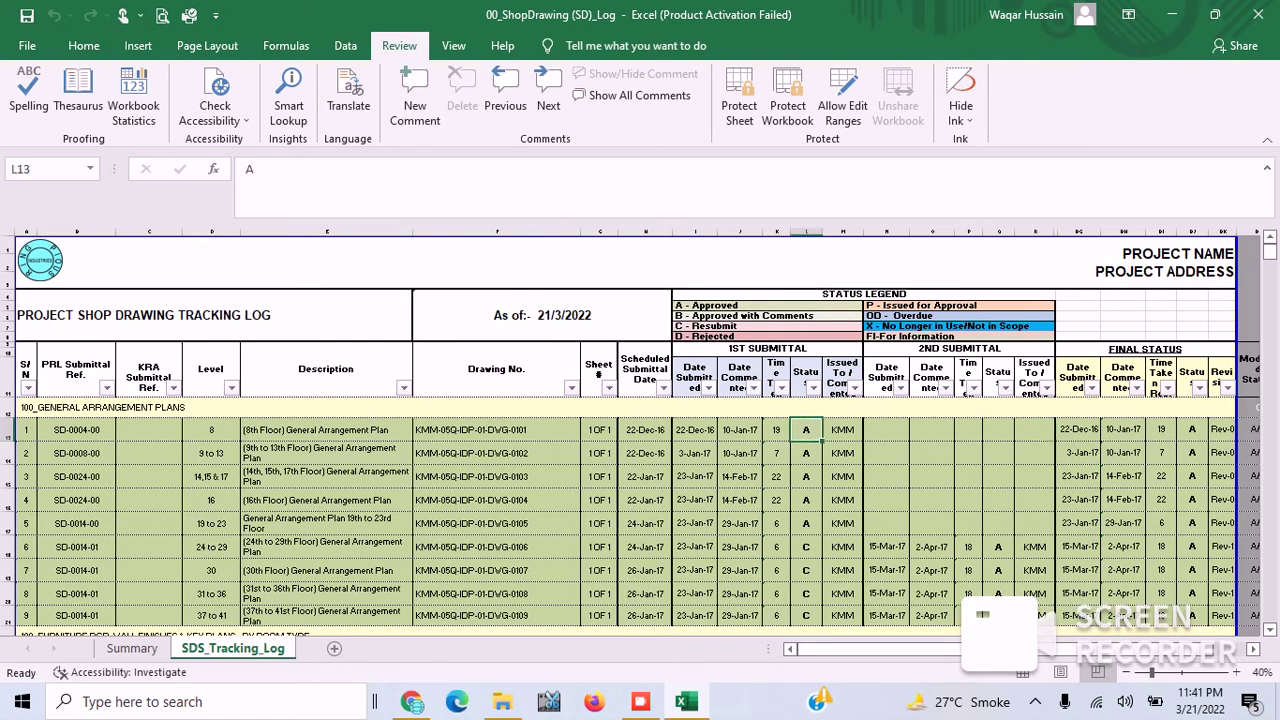
text(B)
key(Return)
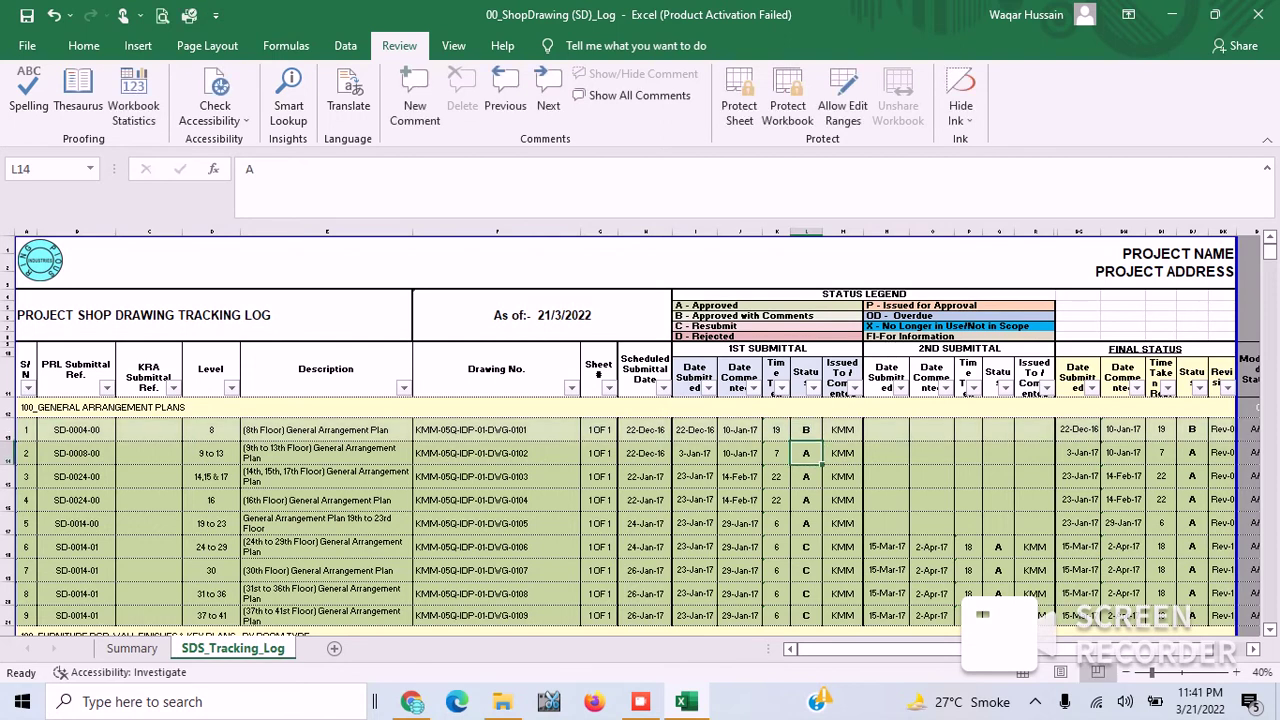
click(805, 429)
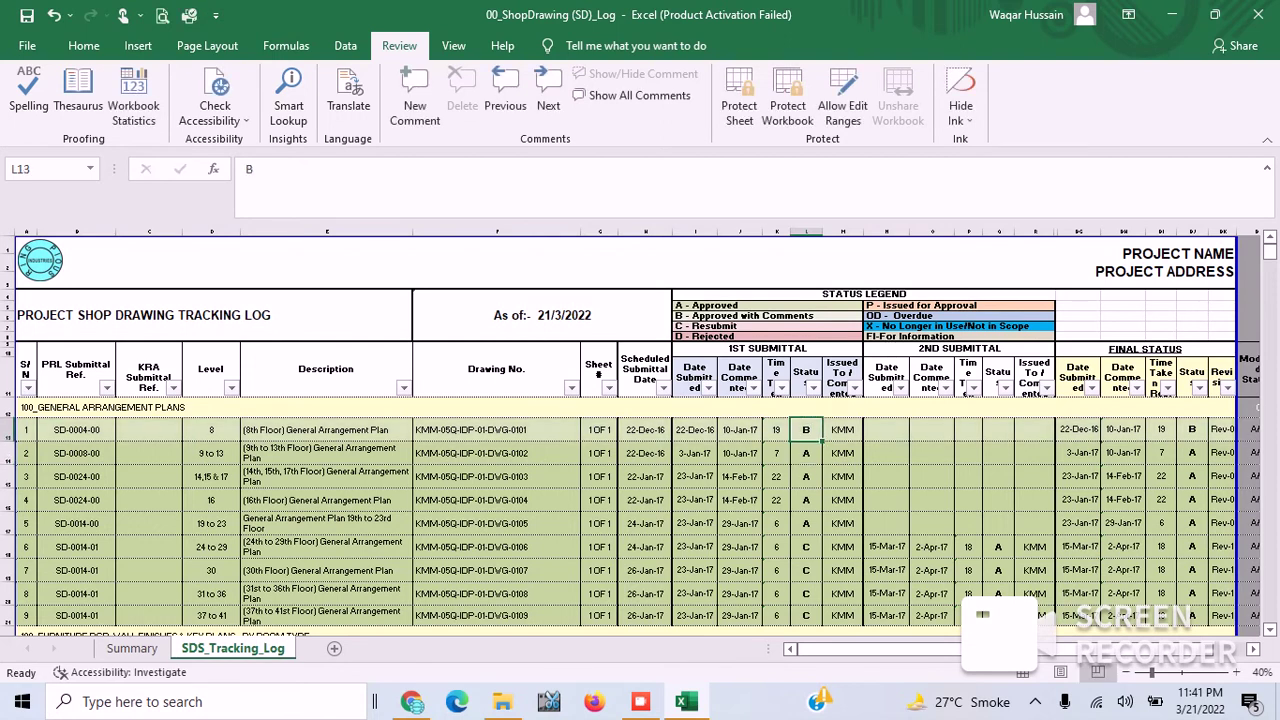
text(X)
key(Return)
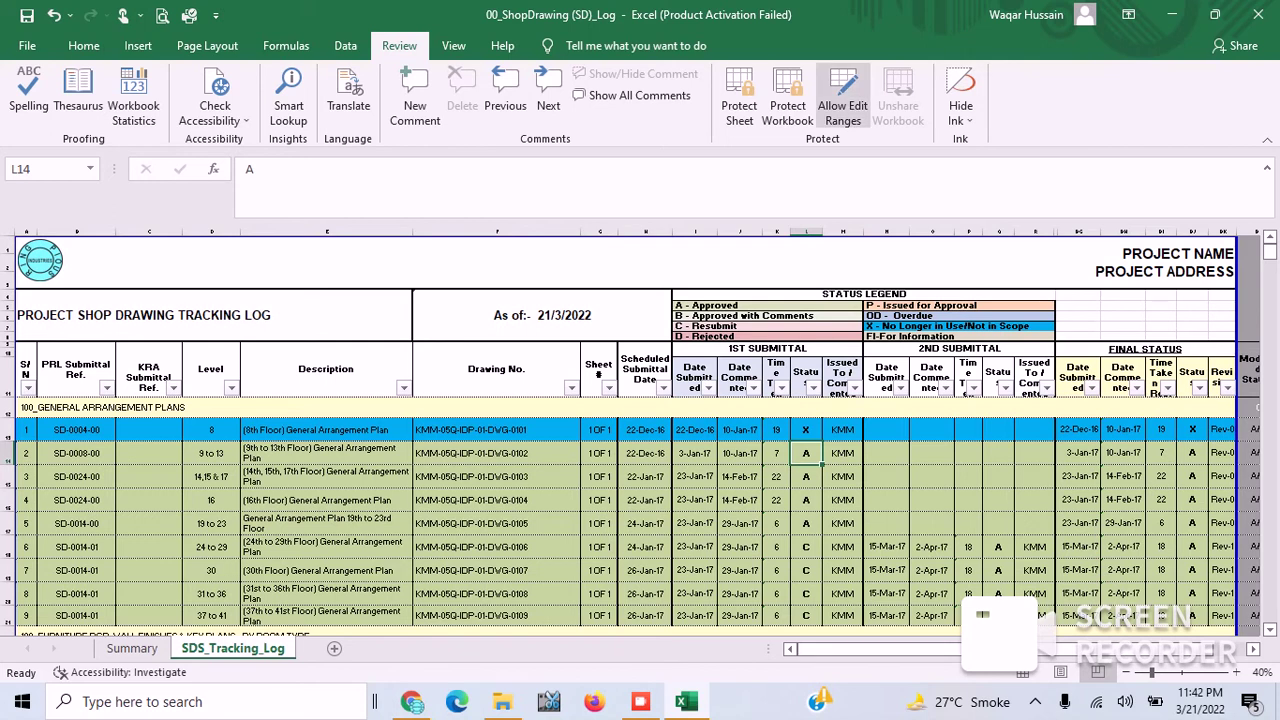
Close the shop drawing log without saving its changes and open 01_Material Submittal (MS)_Log from the TRACKING LOGS folder
key(alt+F4)
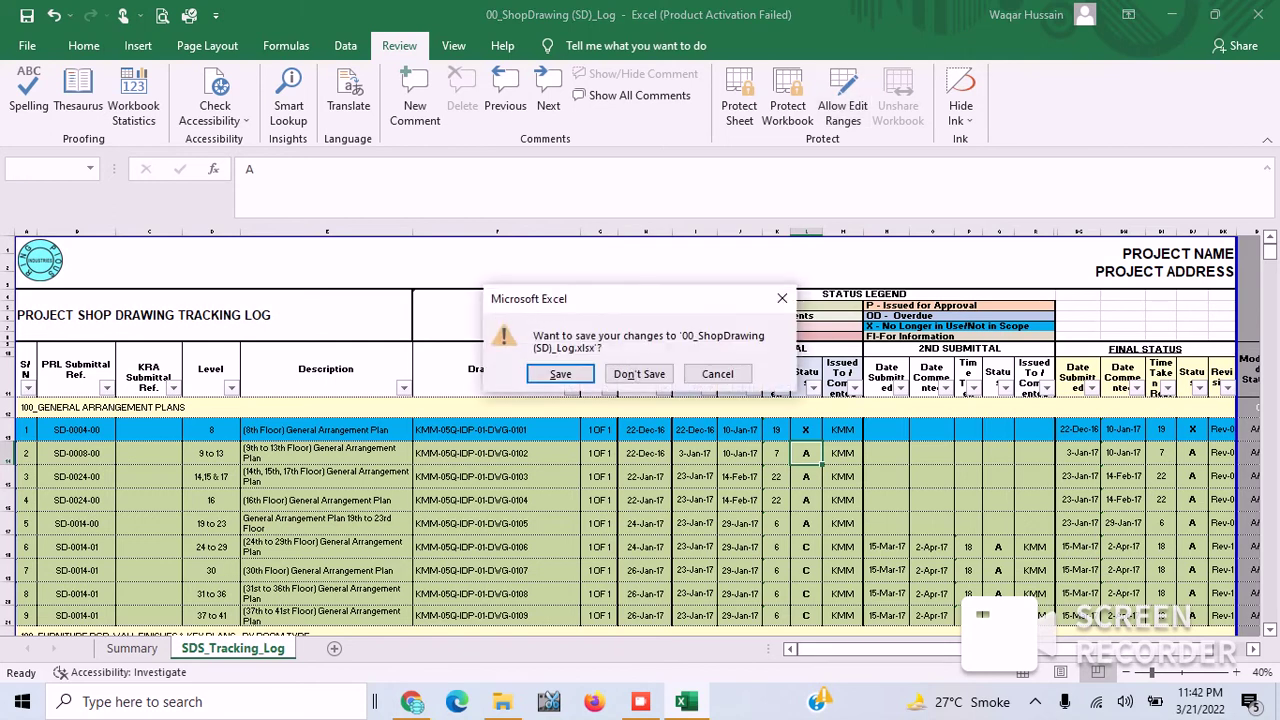
click(639, 373)
click(502, 701)
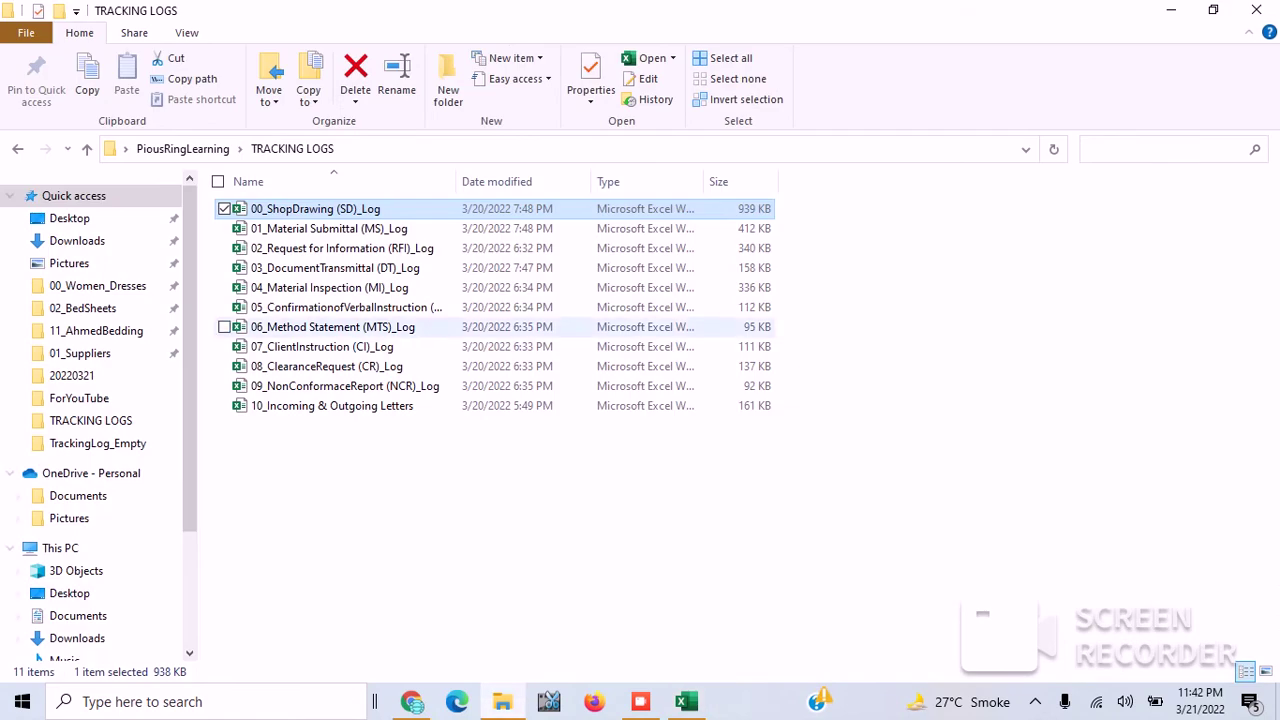
double_click(330, 228)
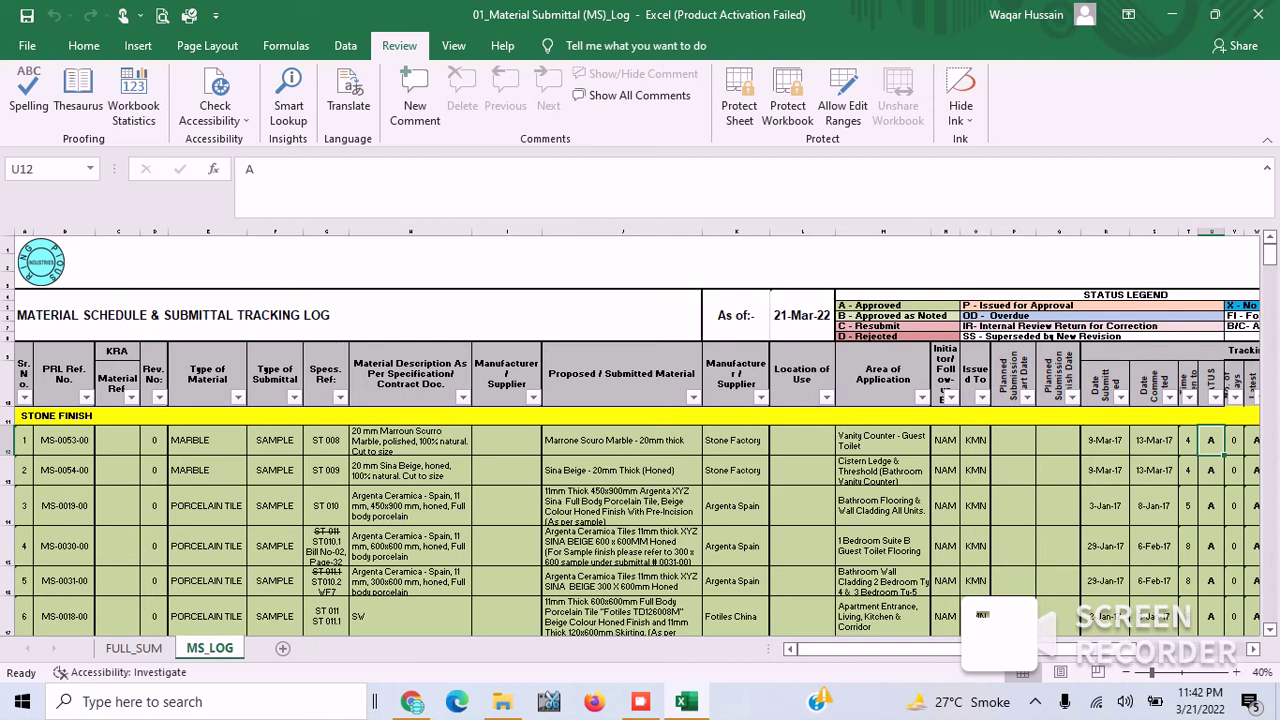
Examine the material submittal log's title, status legend and tracking columns across the full width of the sheet
click(357, 315)
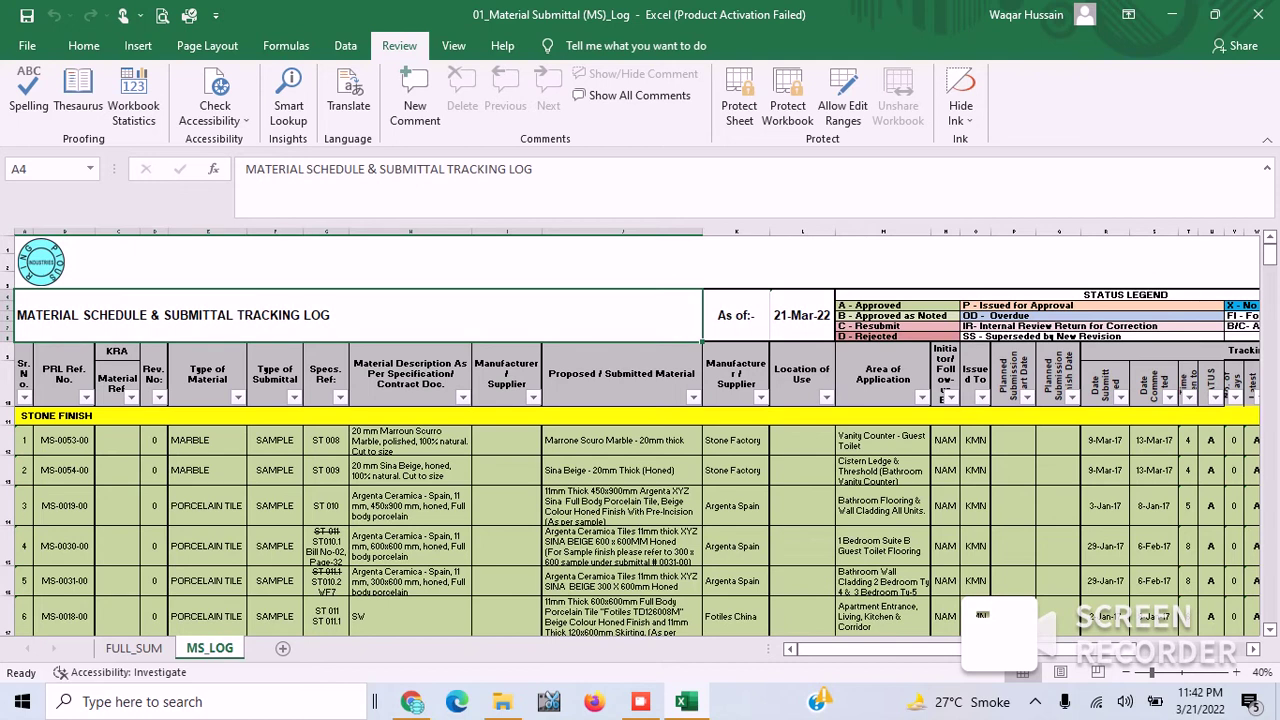
scroll(637, 432, right, 5)
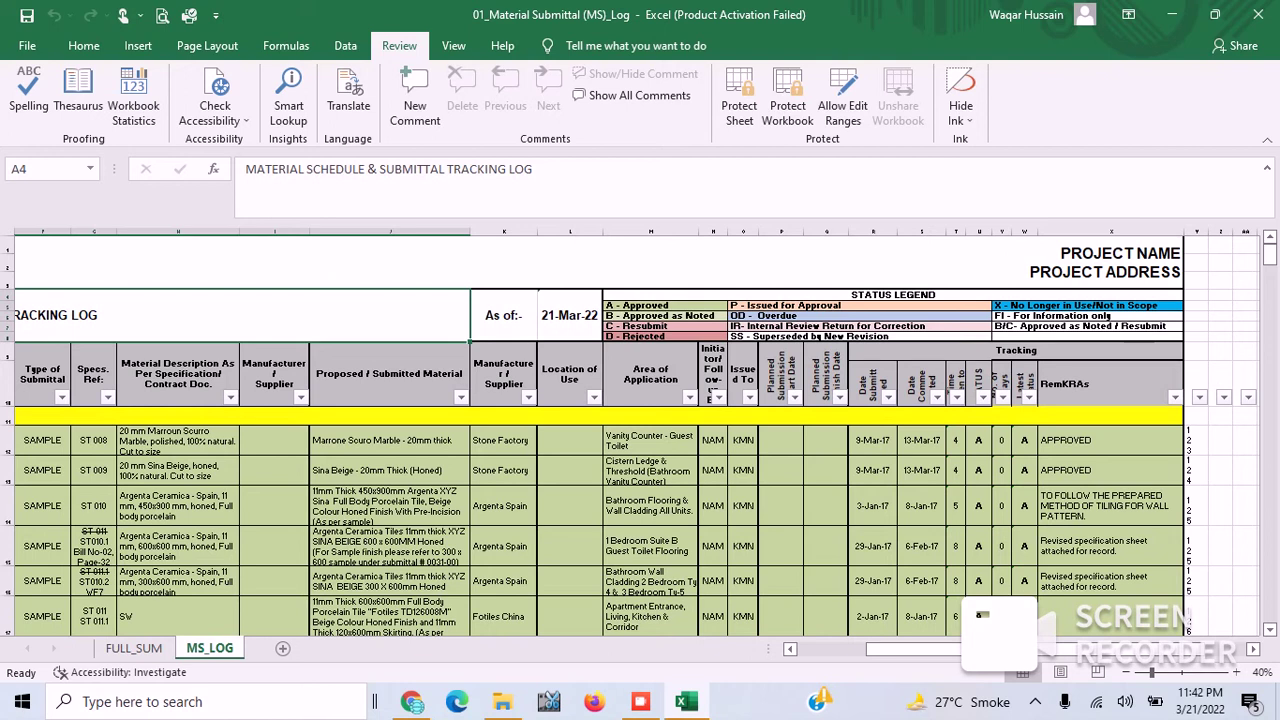
drag(935, 649, 869, 649)
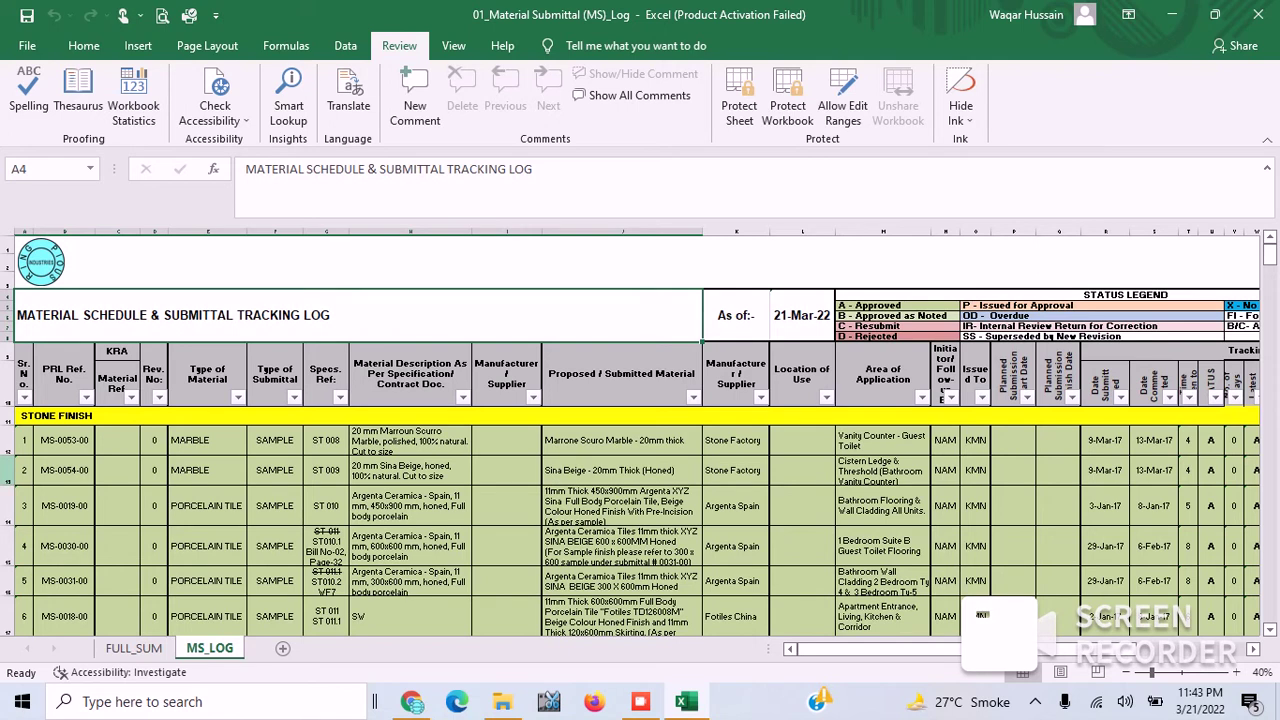
Close the material submittal log and open 02_Request for Information (RFI)_Log from the TRACKING LOGS folder
key(ctrl+w)
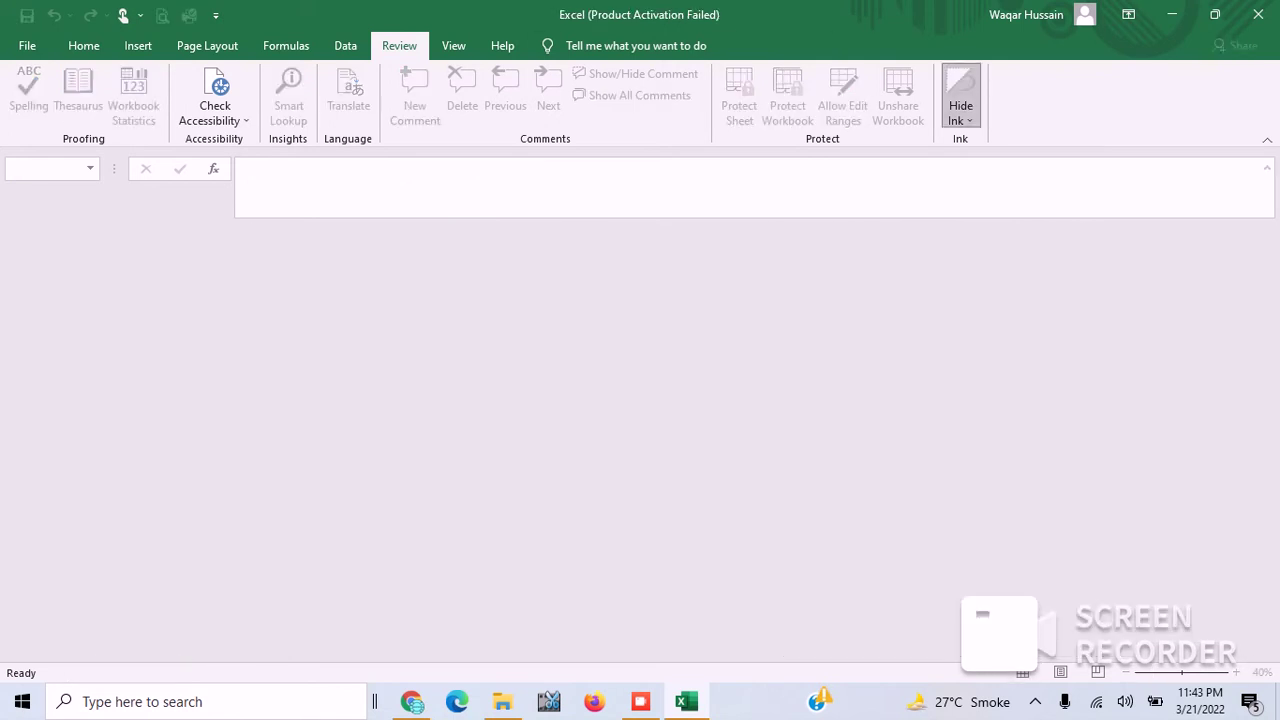
click(1171, 14)
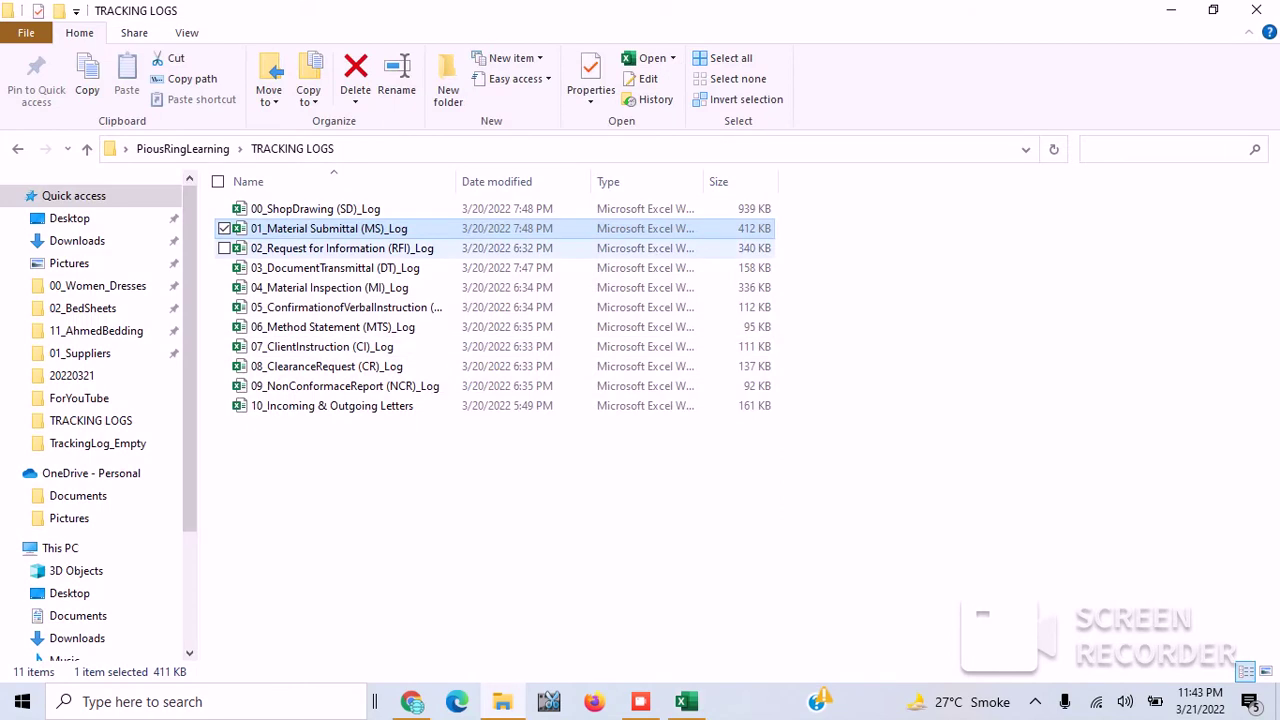
double_click(342, 248)
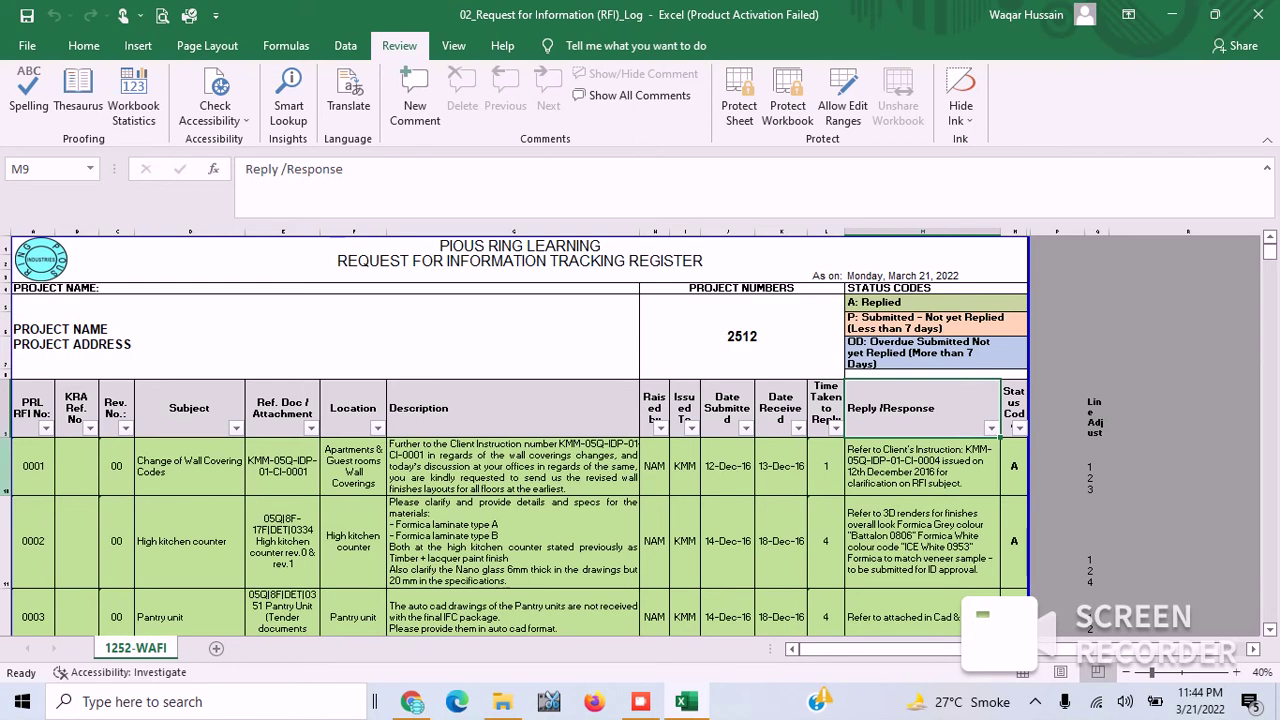
Replace the open RFI log with 03_DocumentTransmittal (DT)_Log and check the first entry in its Date of Issue column
key(ctrl+w)
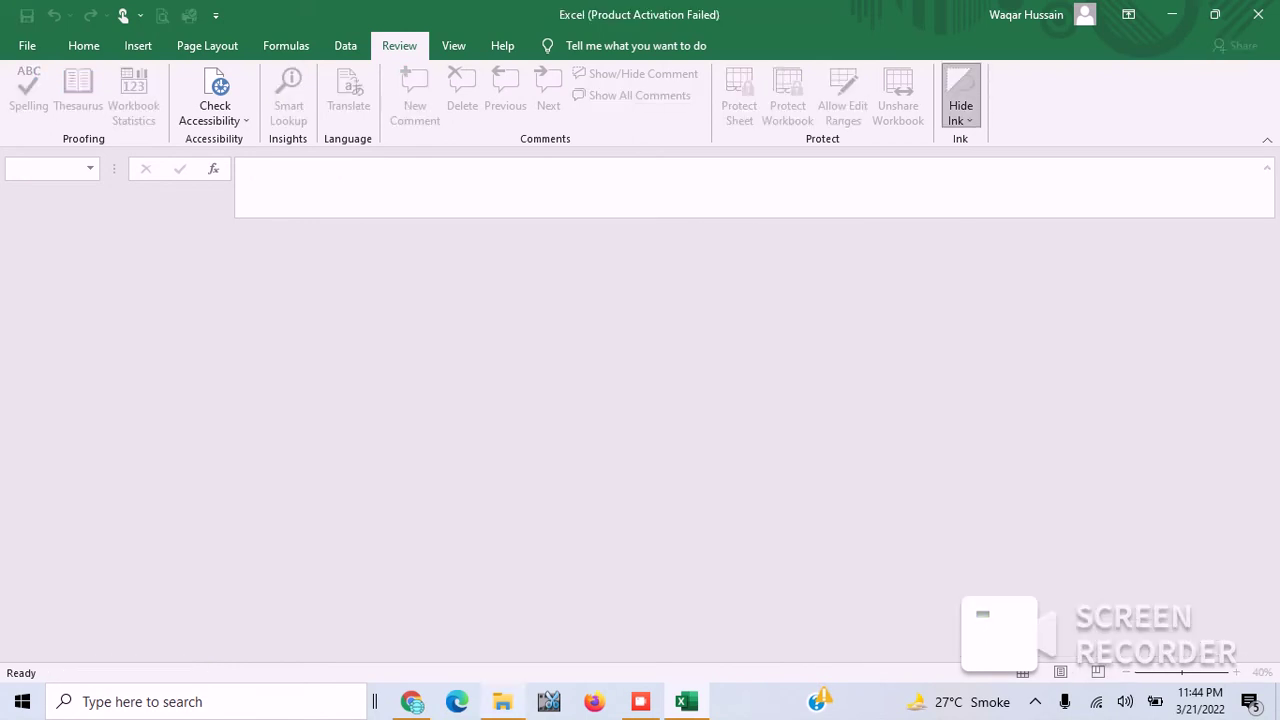
click(502, 701)
click(335, 268)
key(Return)
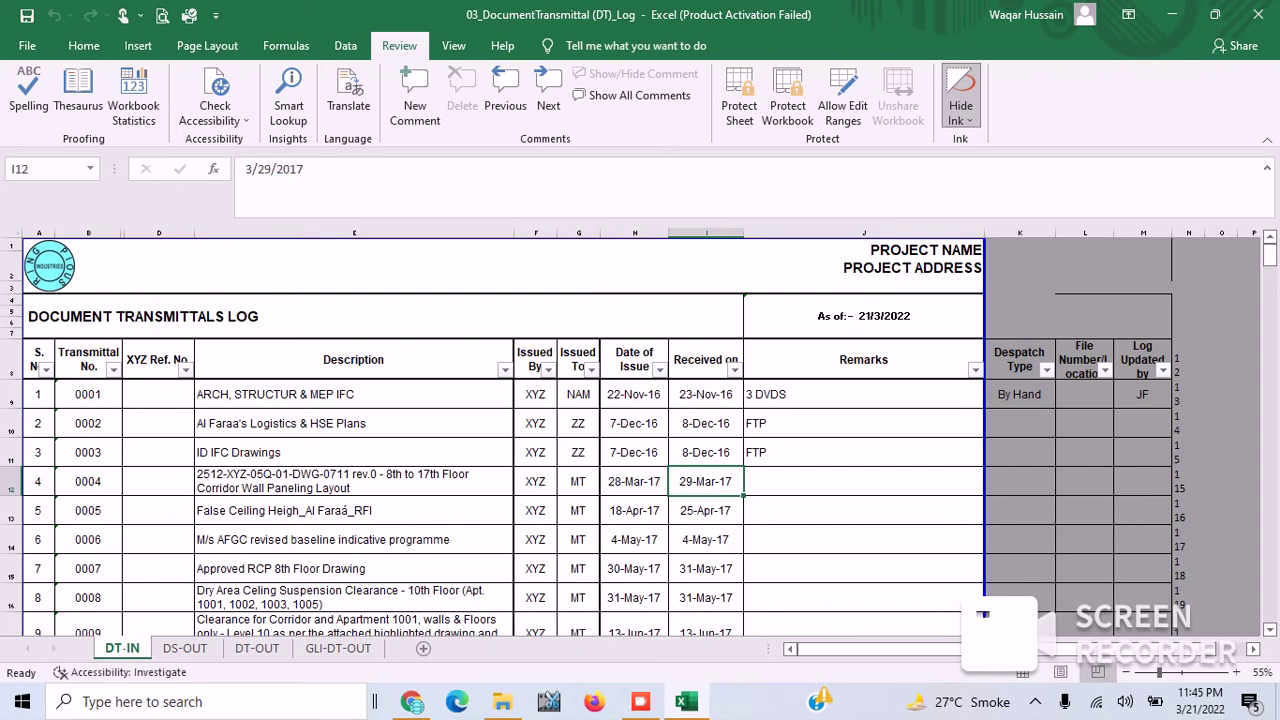
click(634, 359)
click(634, 394)
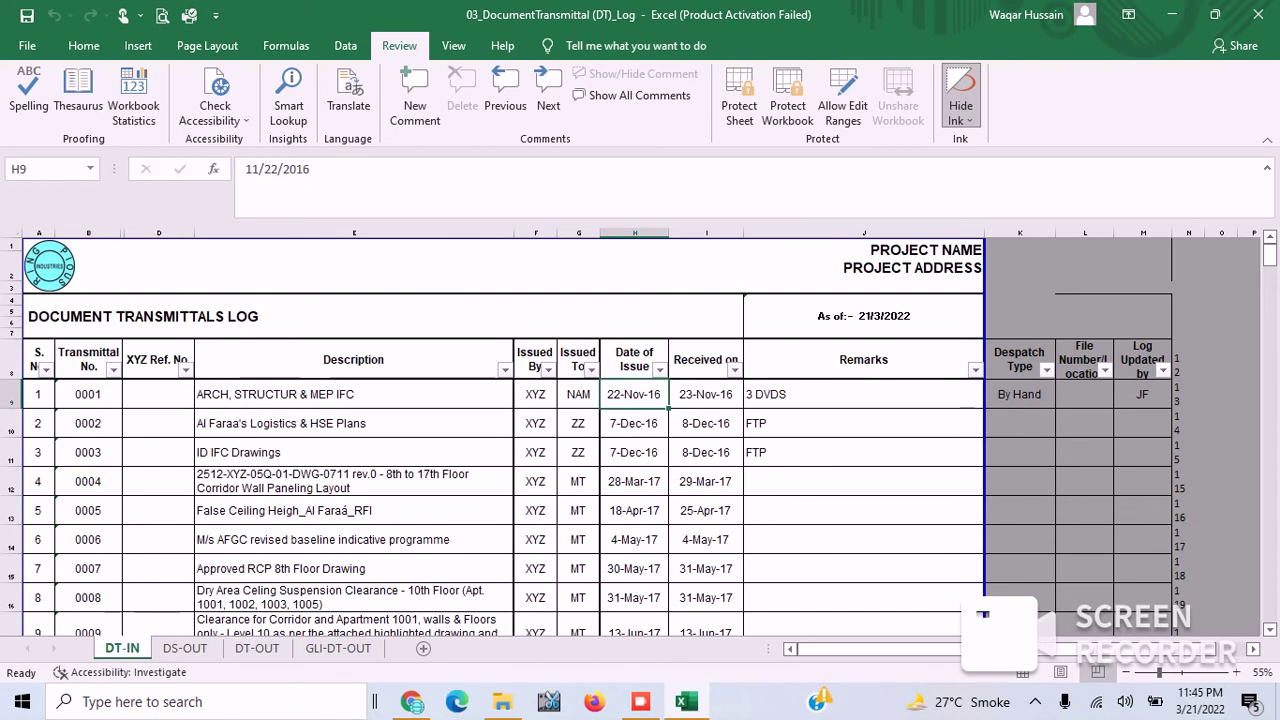
Close the document transmittal log and open 04_Material Inspection (MI)_Log from the TRACKING LOGS folder
key(ctrl+w)
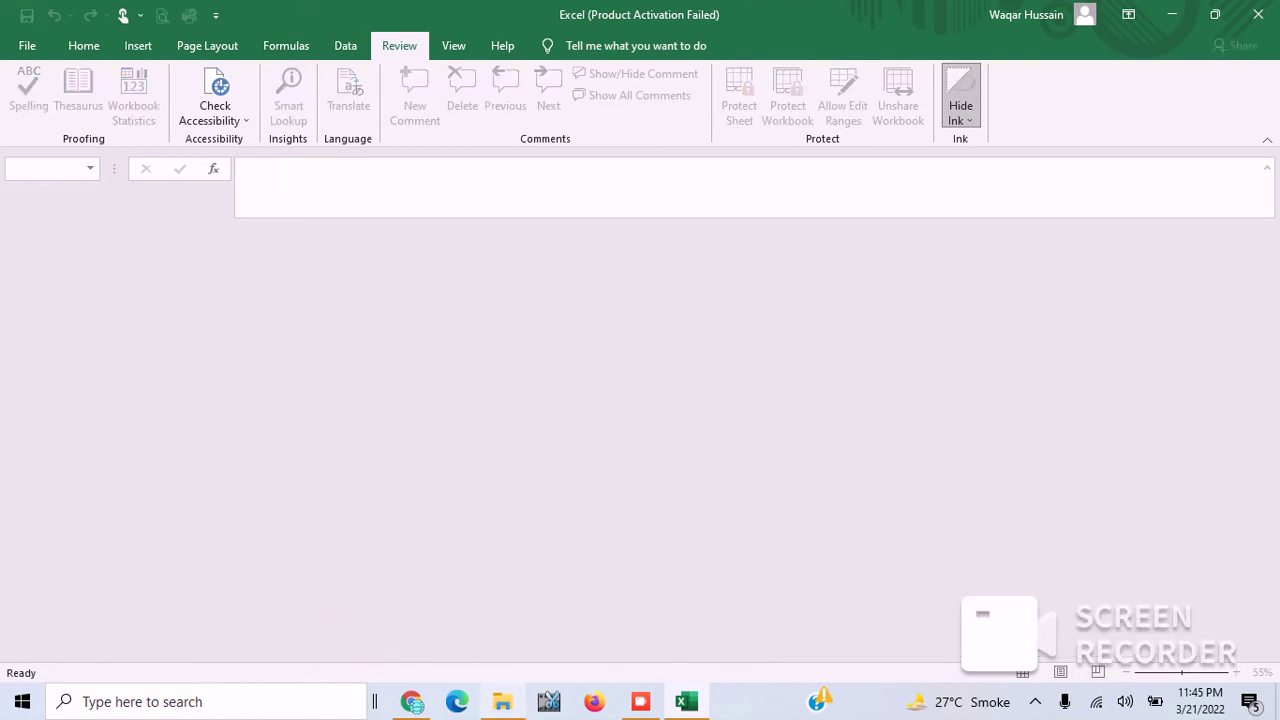
click(502, 701)
click(329, 287)
key(Return)
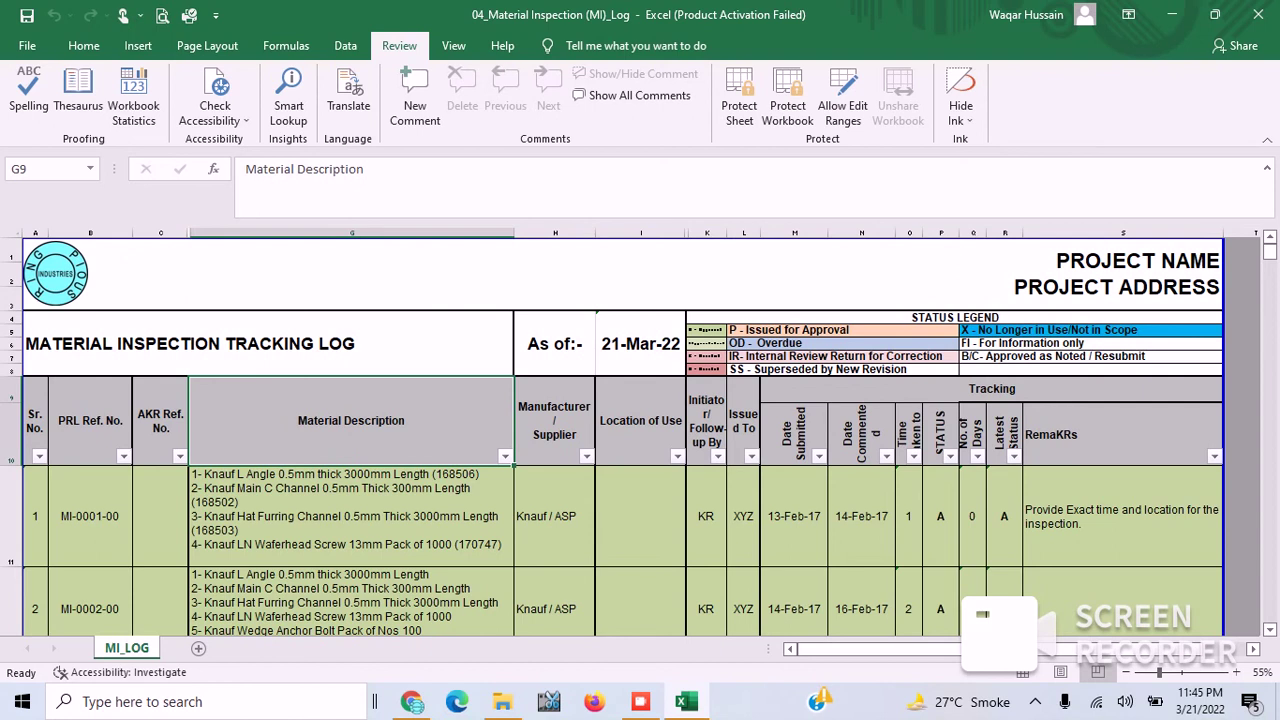
Widen the Initiator/Follow-up By column of the material inspection log so its header no longer breaks mid-word
drag(729, 233, 751, 233)
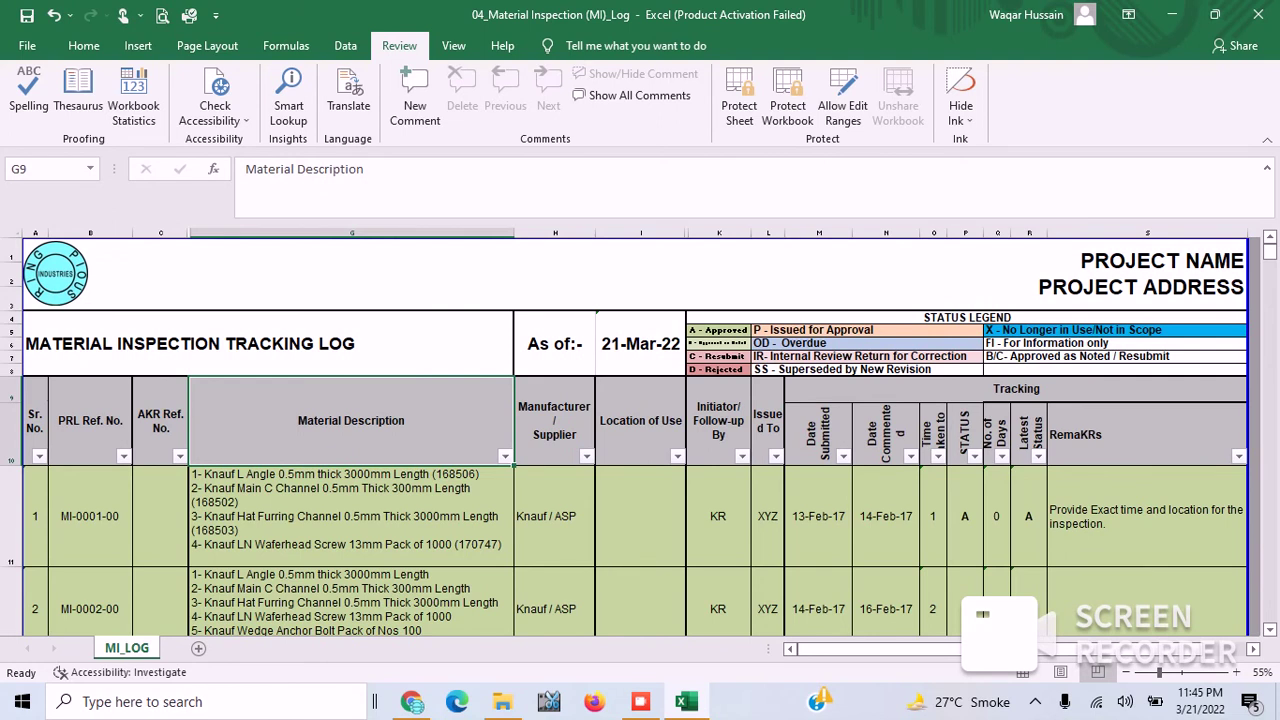
Close the material inspection log with its changes saved and open 05_ConfirmationofVerbalInstruction (CVI)_Log from the TRACKING LOGS folder
key(alt+F4)
key(Return)
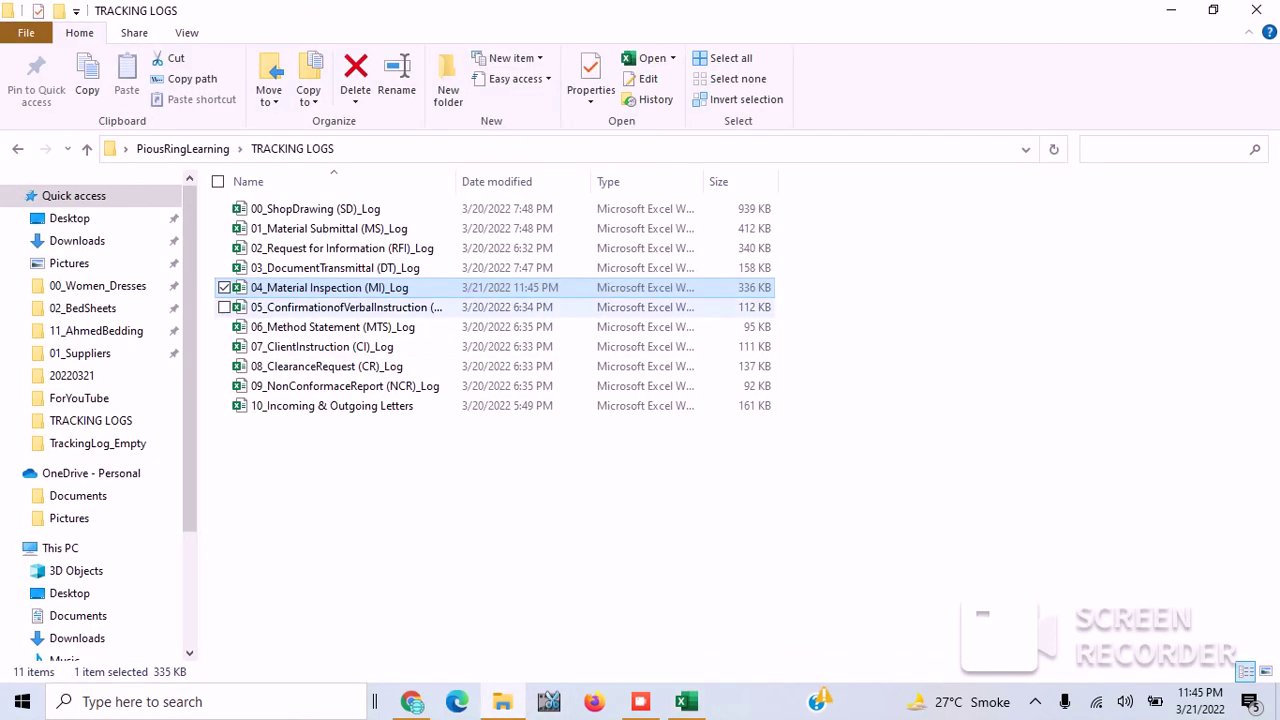
double_click(340, 307)
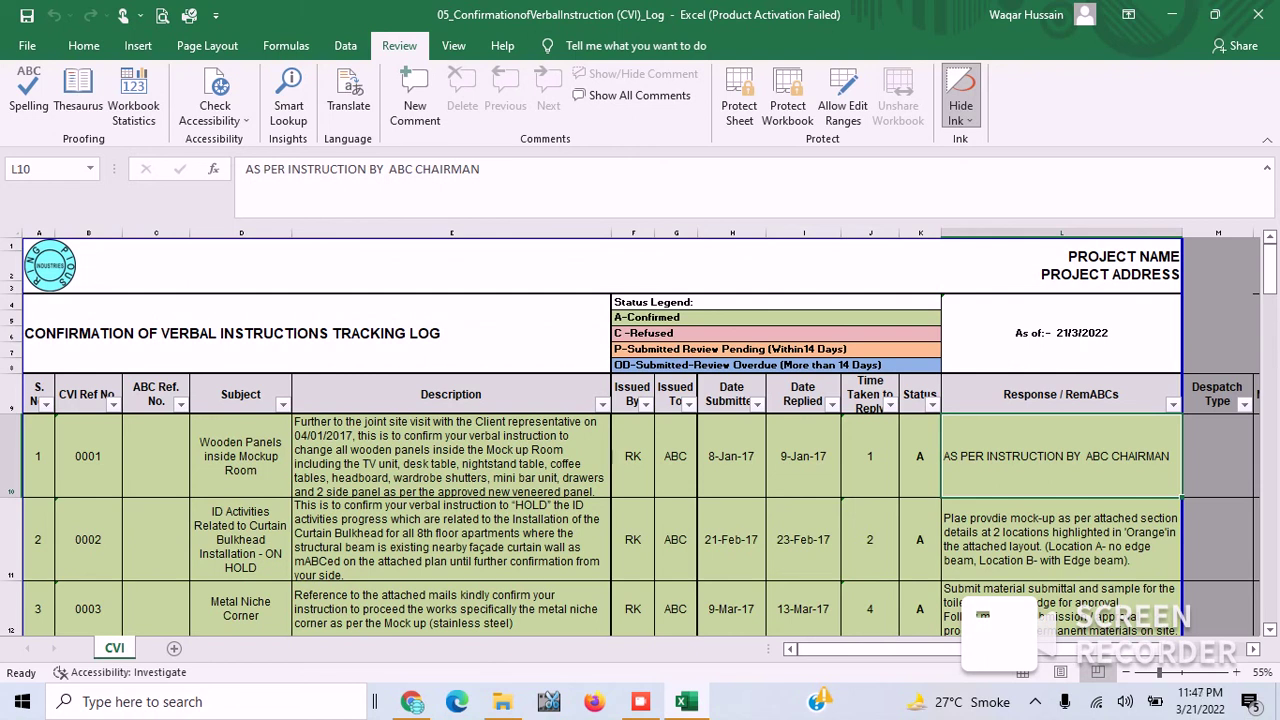
Close the verbal instruction log and open 06_Method Statement (MTS)_Log from the TRACKING LOGS folder, declining read-only mode
key(ctrl+w)
click(502, 701)
double_click(332, 327)
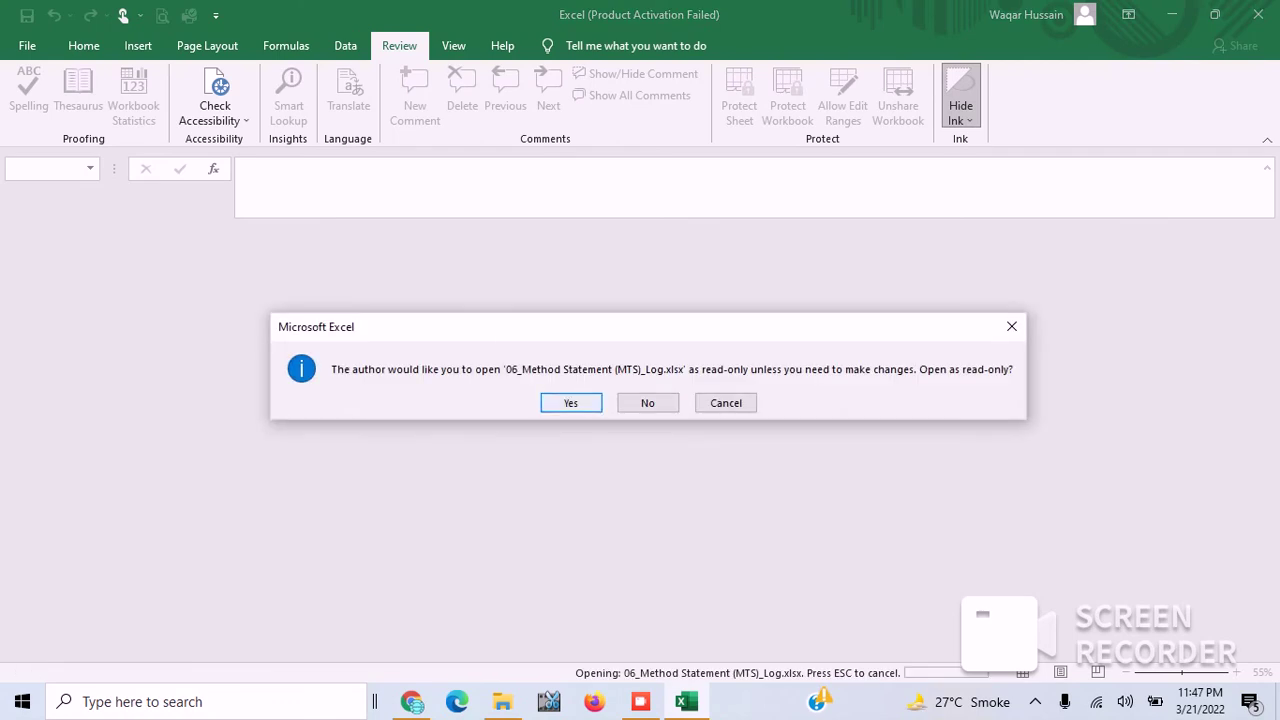
click(647, 402)
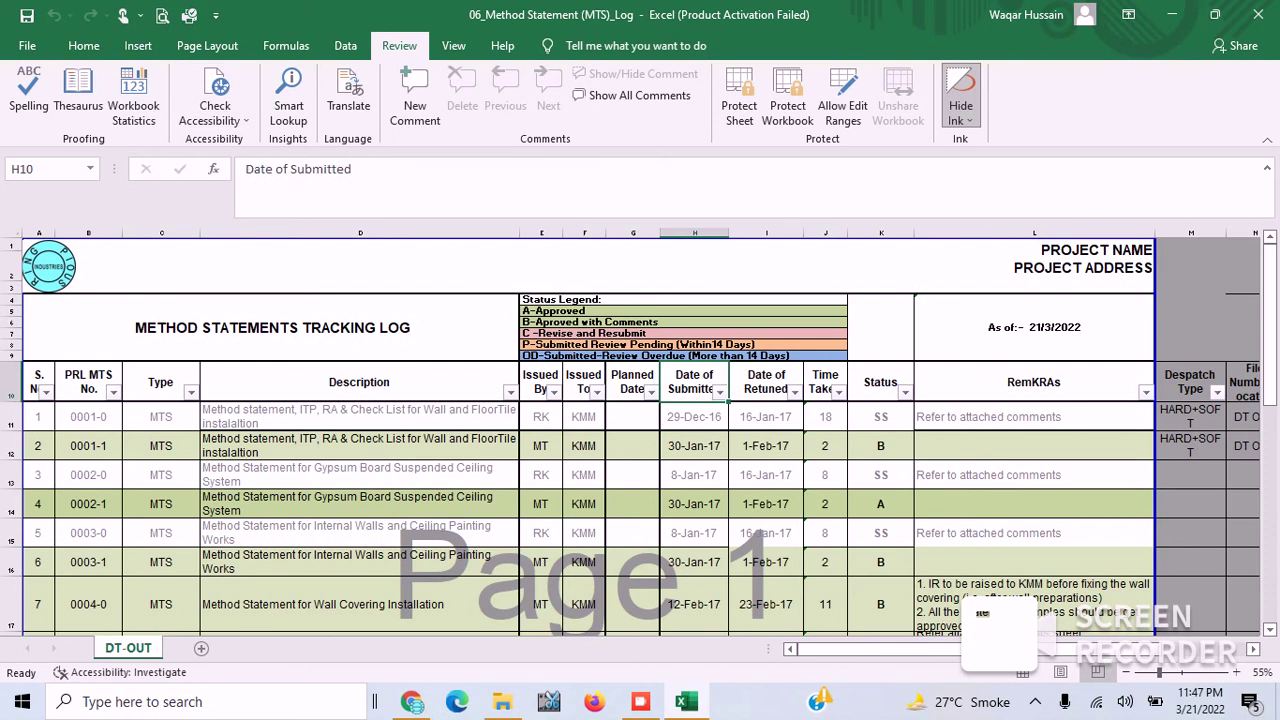
Close the method statement log and open 07_ClientInstruction (CI)_Log from the TRACKING LOGS folder
key(ctrl+w)
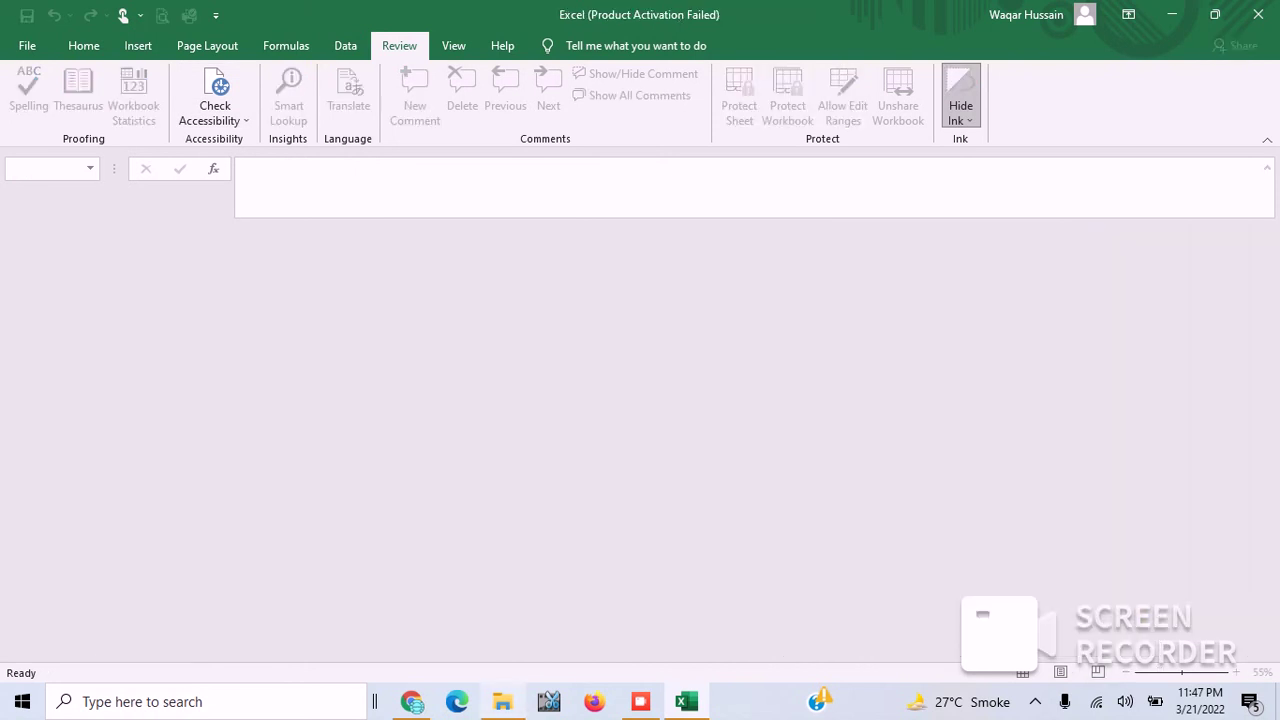
click(502, 701)
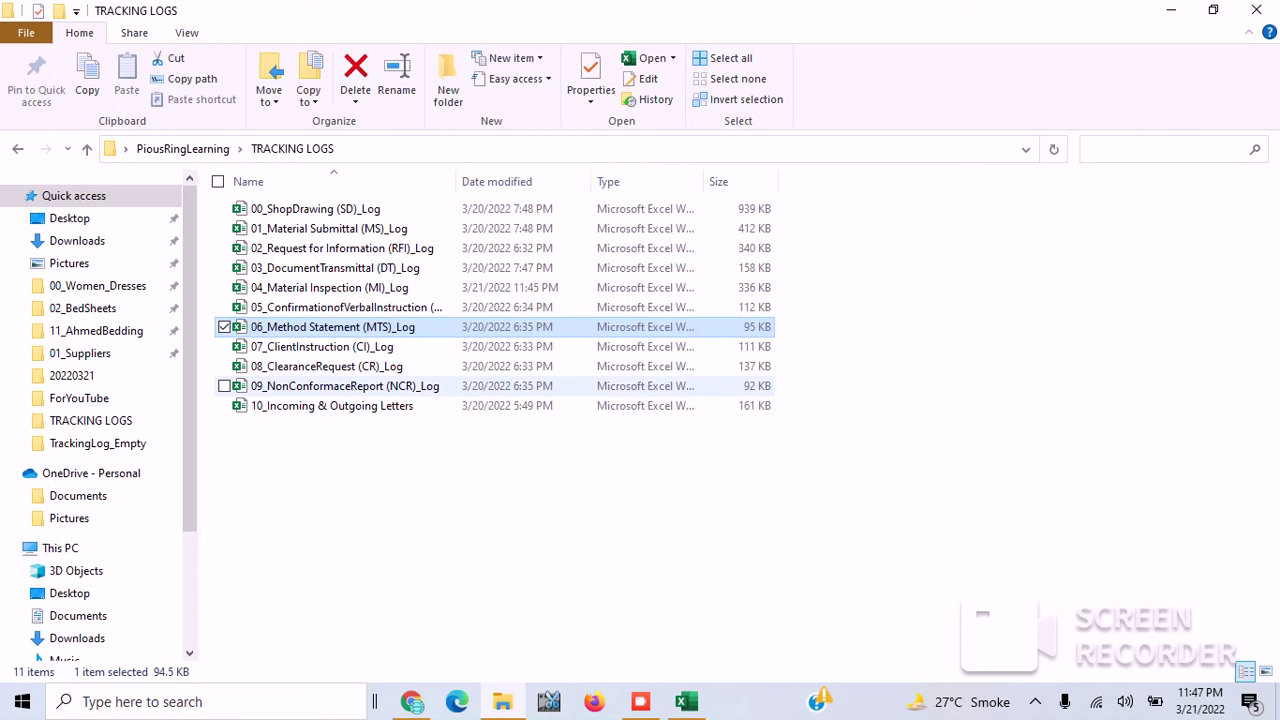
double_click(321, 346)
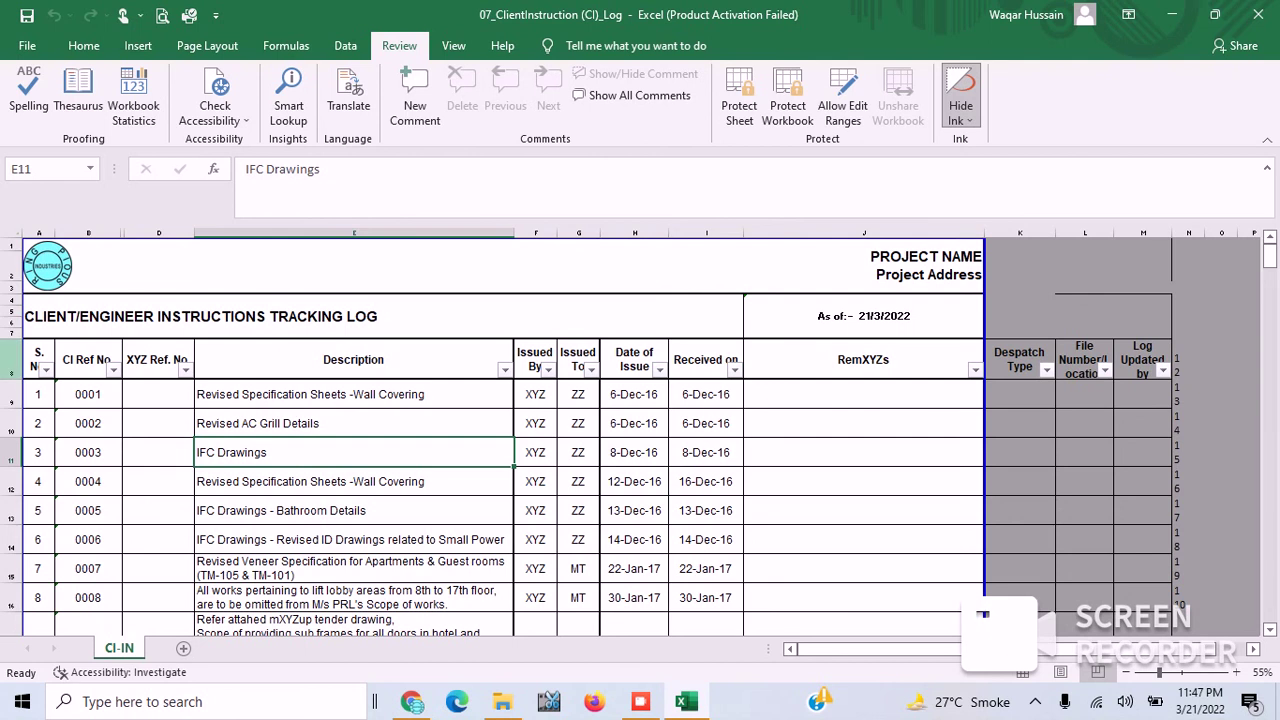
Close the client instruction log and open 08_ClearanceRequest (CR)_Log from the TRACKING LOGS folder
key(ctrl+w)
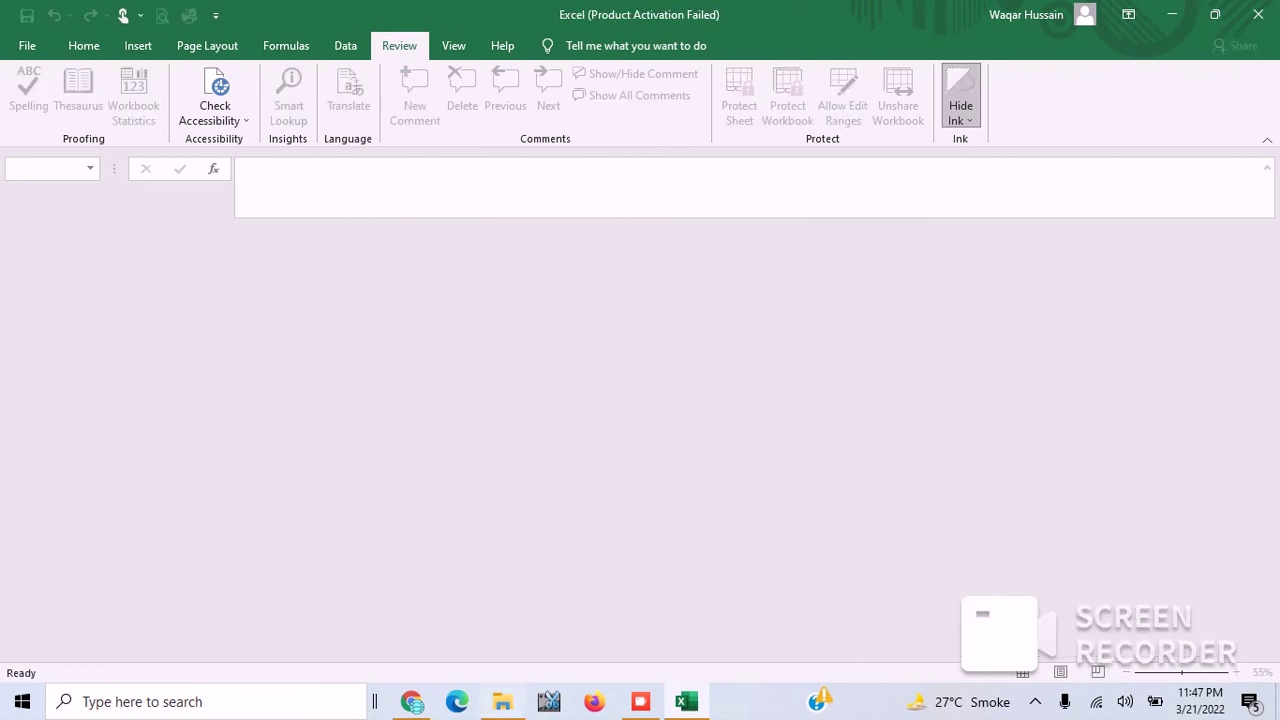
click(502, 701)
click(326, 366)
key(Return)
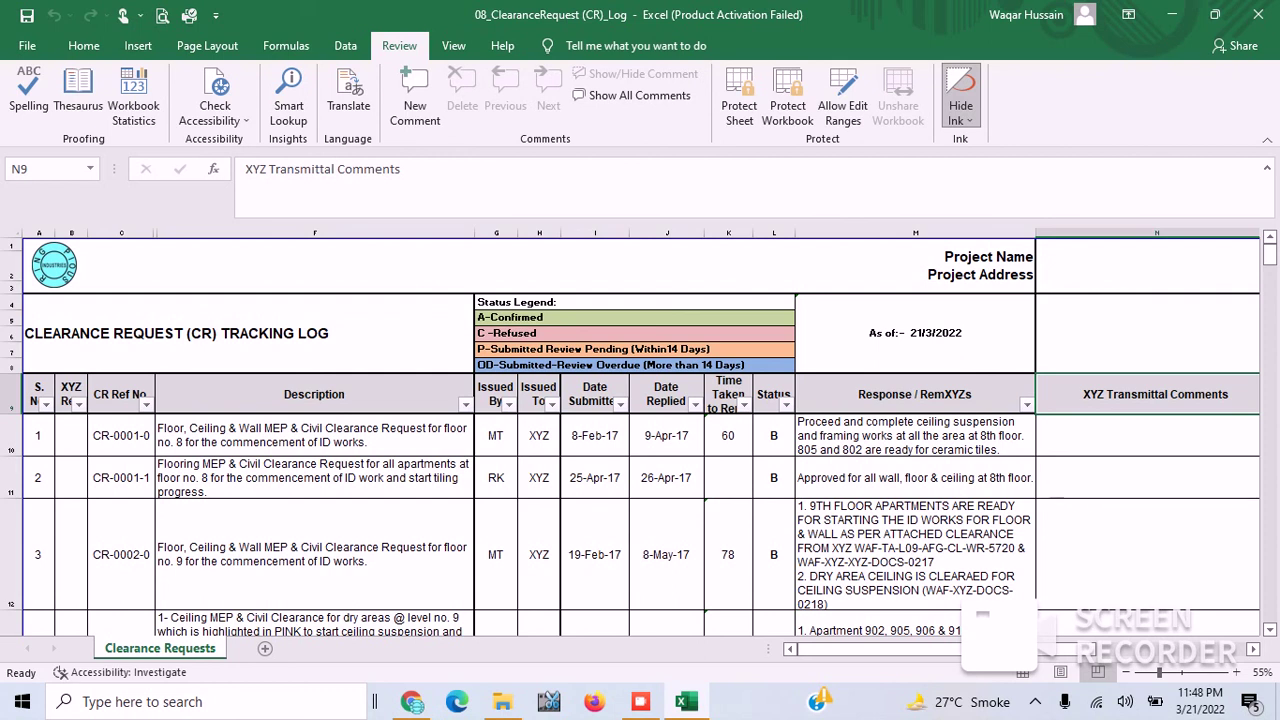
Look through the clearance request entries, close that log and open 09_NonConformaceReport (NCR)_Log, declining read-only mode
scroll(640, 430, down, 3)
scroll(640, 430, up, 3)
key(ctrl+w)
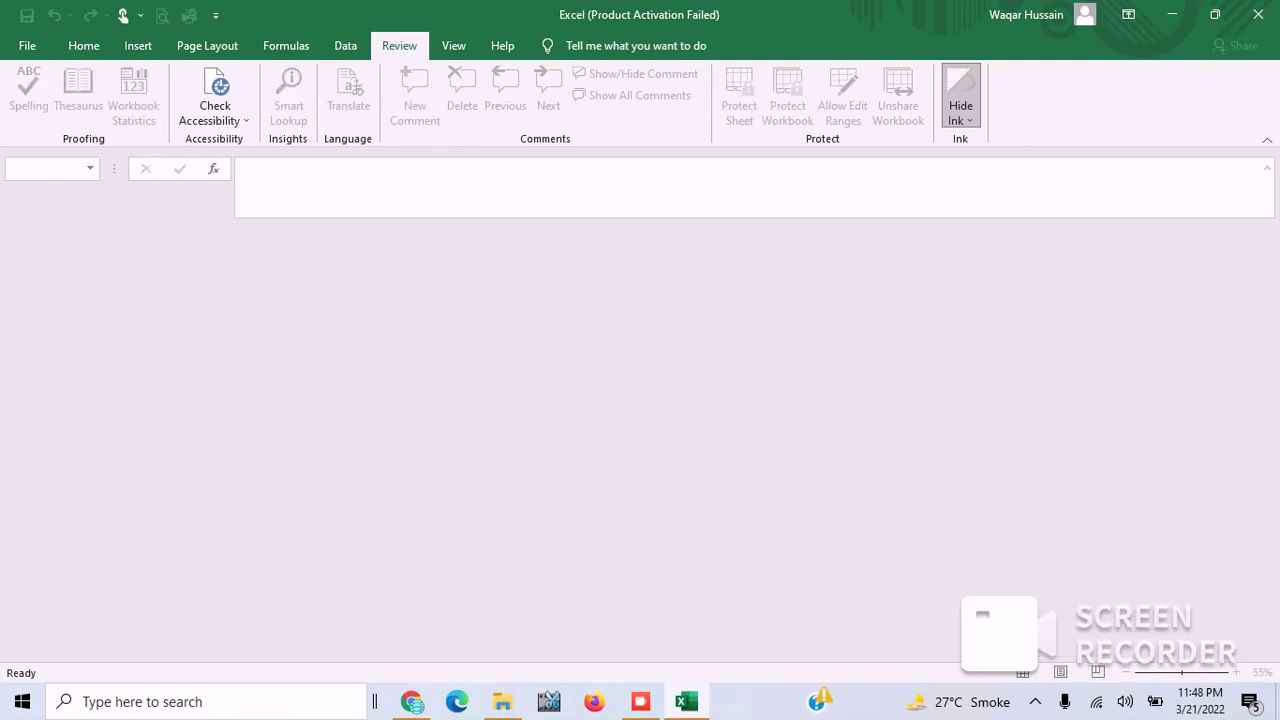
click(502, 701)
double_click(344, 386)
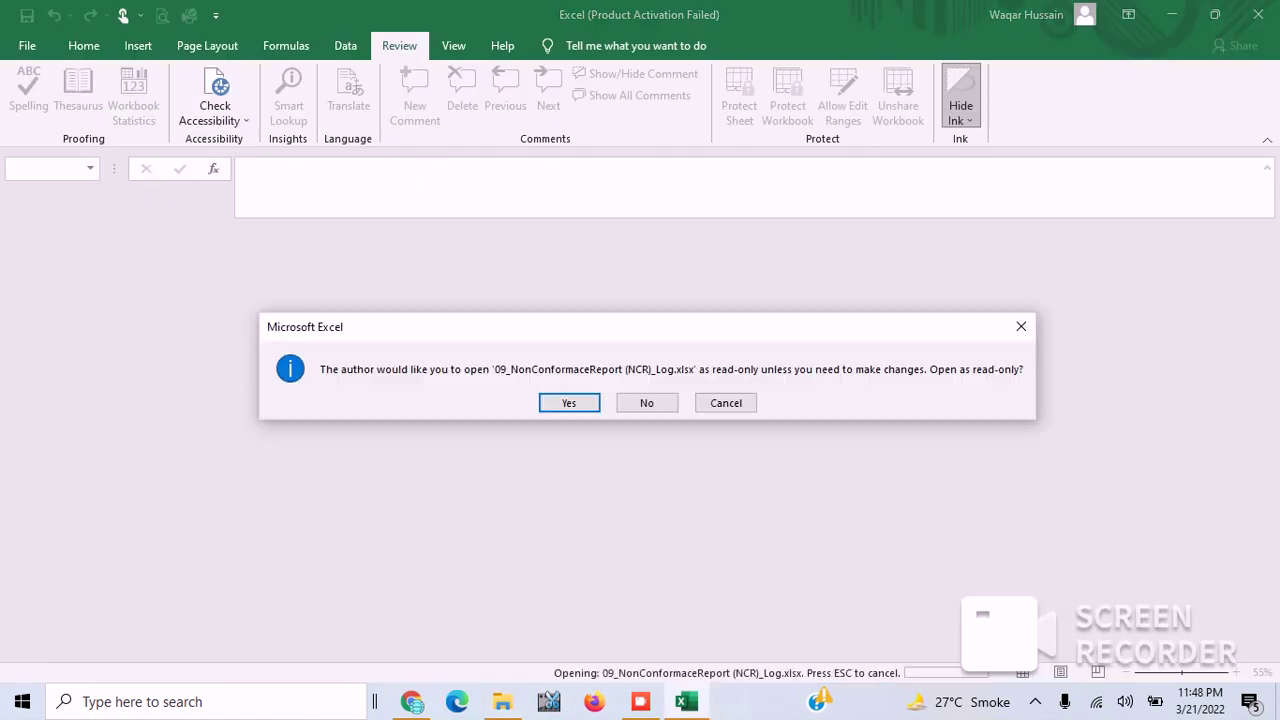
click(646, 402)
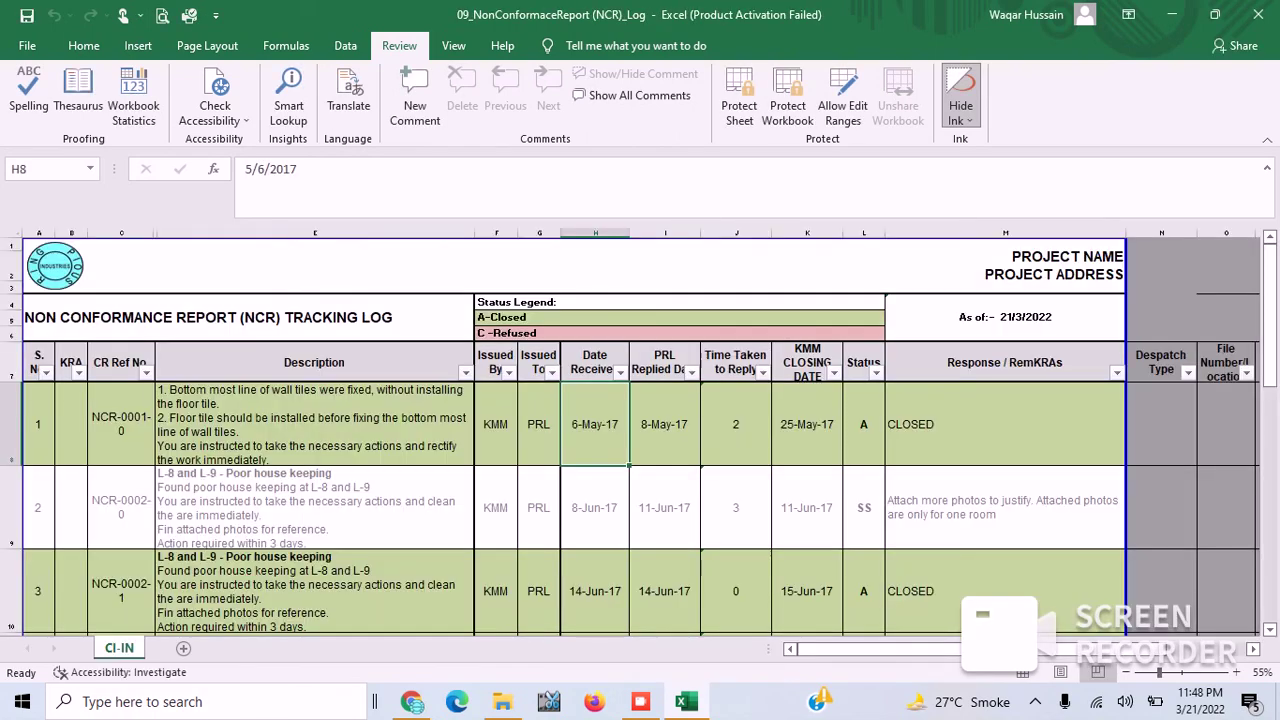